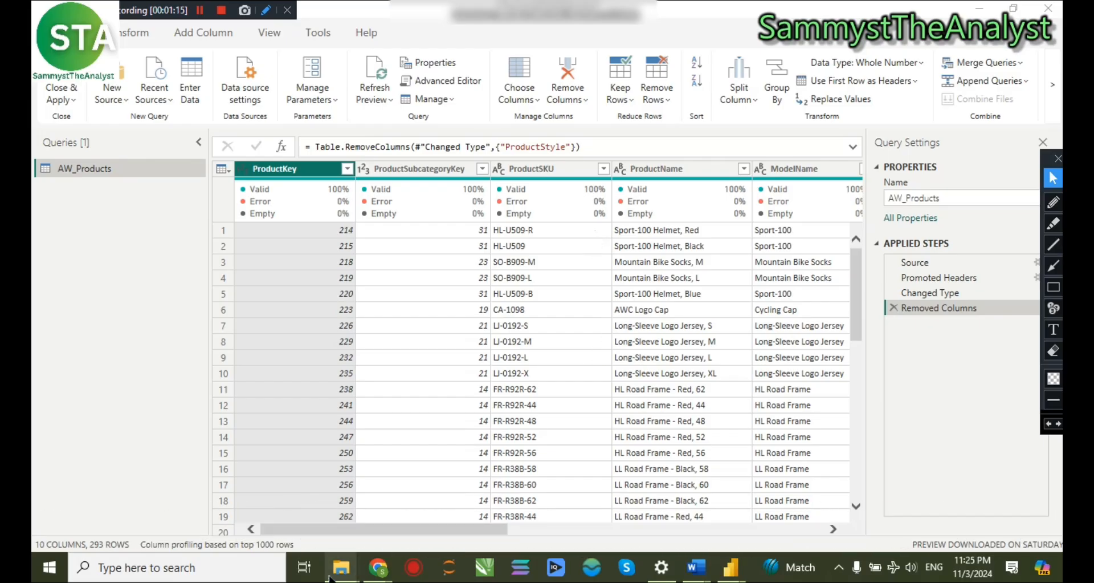
In File Explorer, create an AW_Sales folder inside the PowerBI folder and move AdventureWorks_Sales_2015, AdventureWorks_Sales_2016 and AdventureWorks_Sales_2017 into it.
{"action": "mouse_move", "coordinate": [333, 574]}
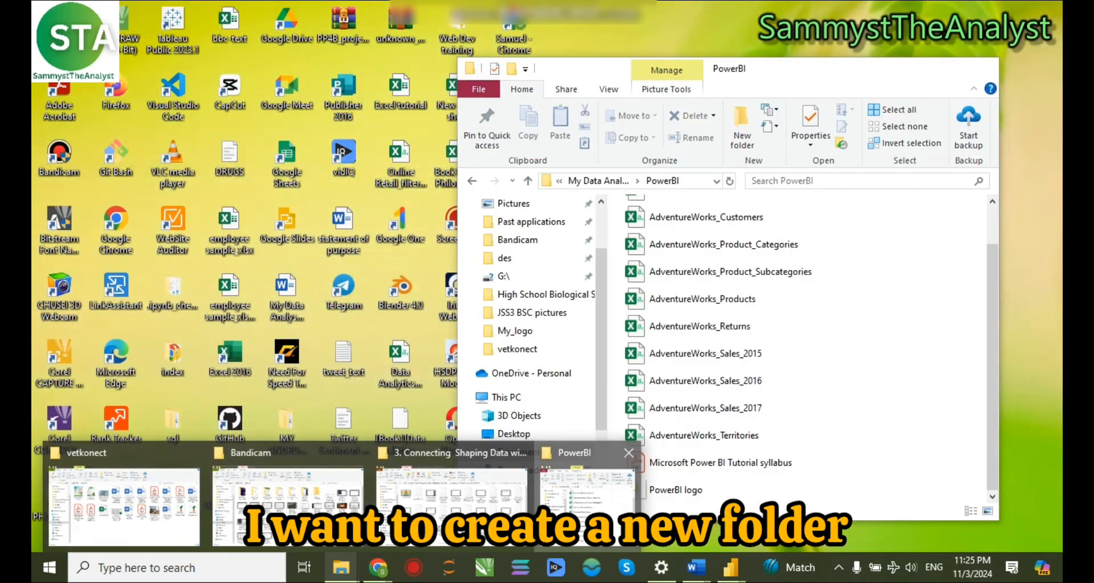
{"action": "left_click", "coordinate": [587, 502]}
{"action": "left_click_drag", "start_coordinate": [795, 69], "coordinate": [627, 38]}
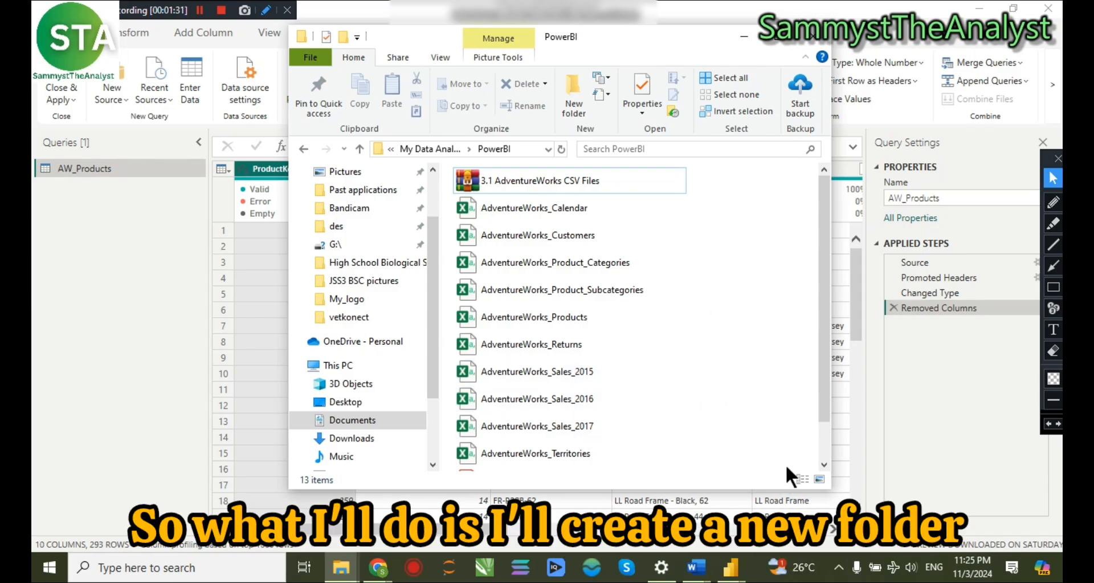
{"action": "key", "text": "ctrl+shift+n"}
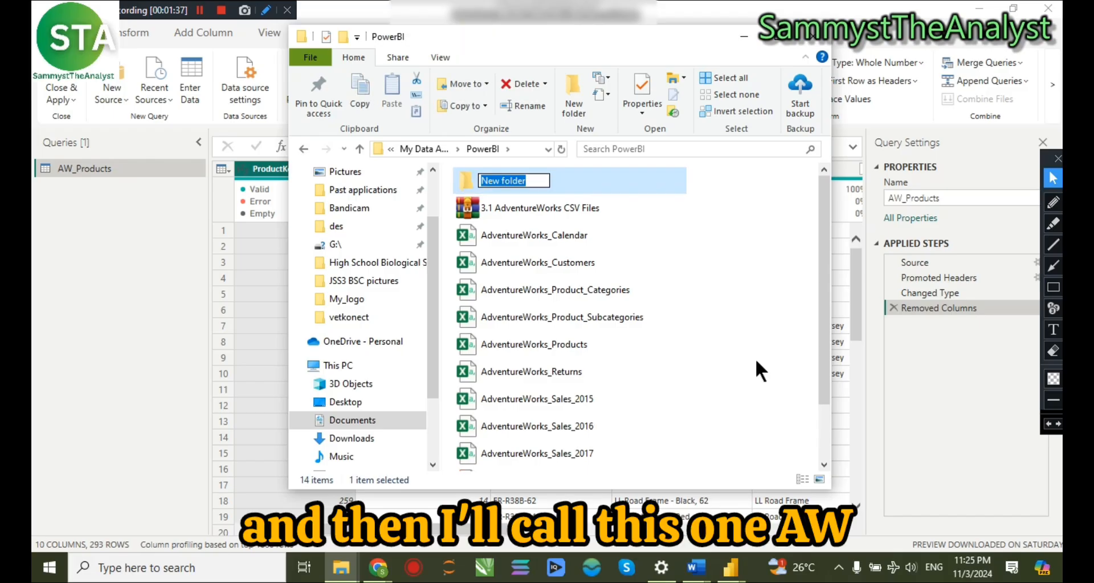
{"action": "type", "text": "A"}
{"action": "type", "text": "W_Sale"}
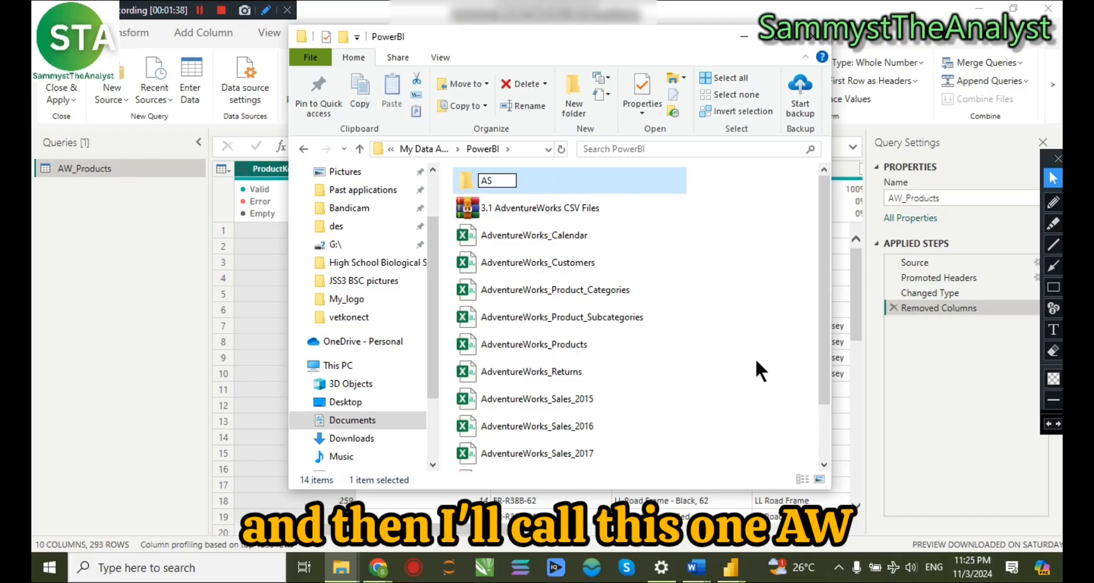
{"action": "type", "text": "s"}
{"action": "key", "text": "Return"}
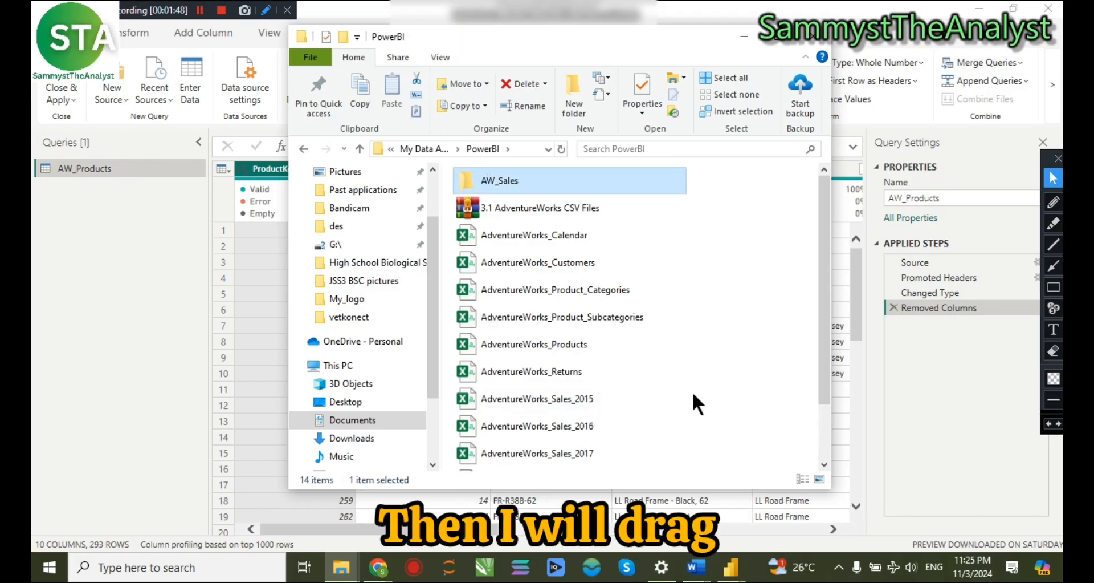
{"action": "left_click_drag", "start_coordinate": [695, 391], "coordinate": [548, 180]}
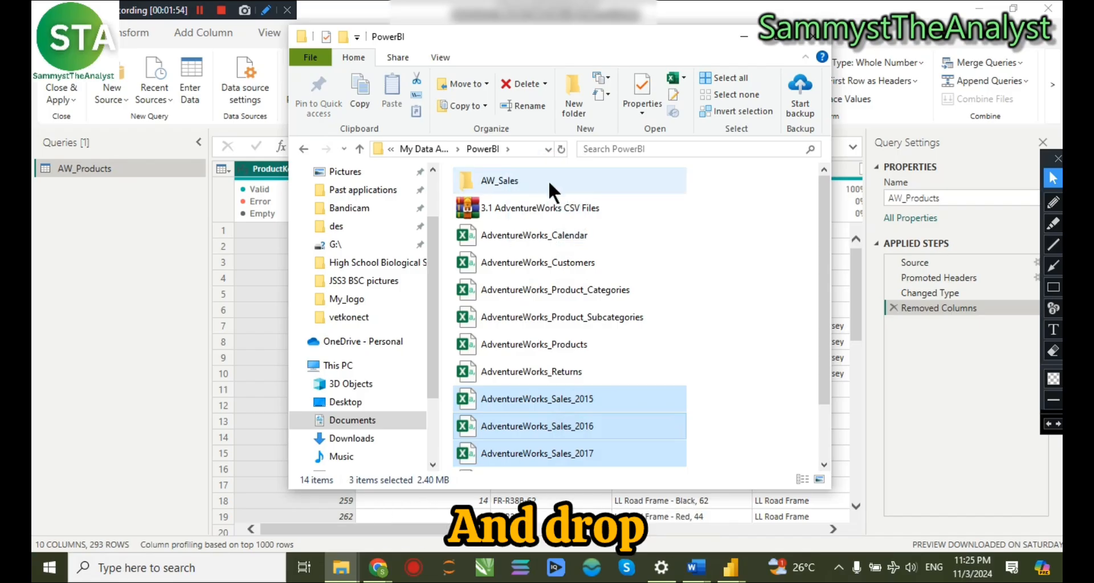
{"action": "double_click", "coordinate": [548, 180]}
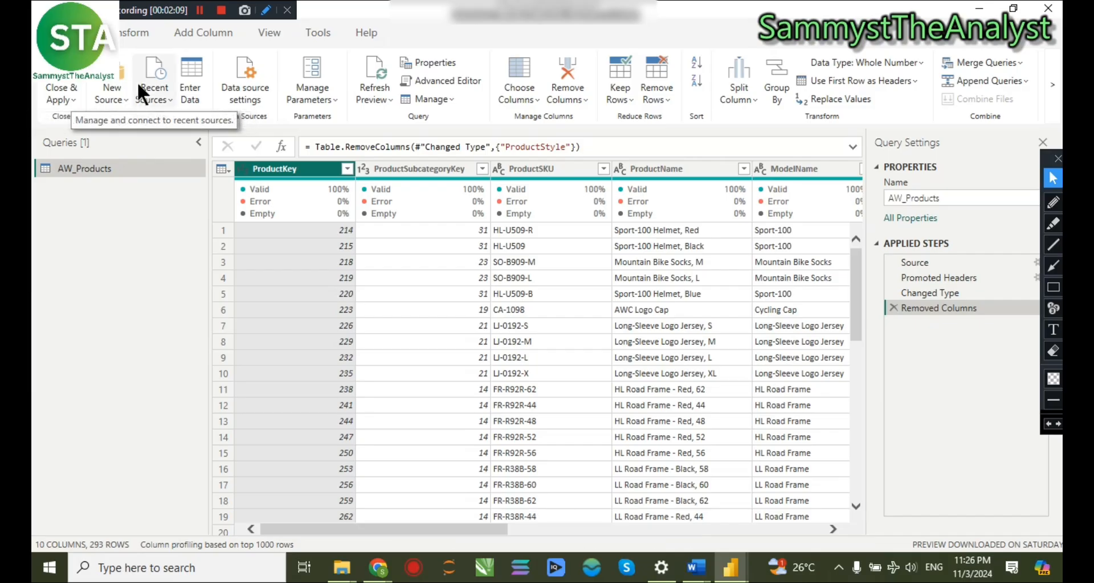
Back in Power Query Editor, start a new query using the Folder connector.
{"action": "left_click", "coordinate": [117, 97]}
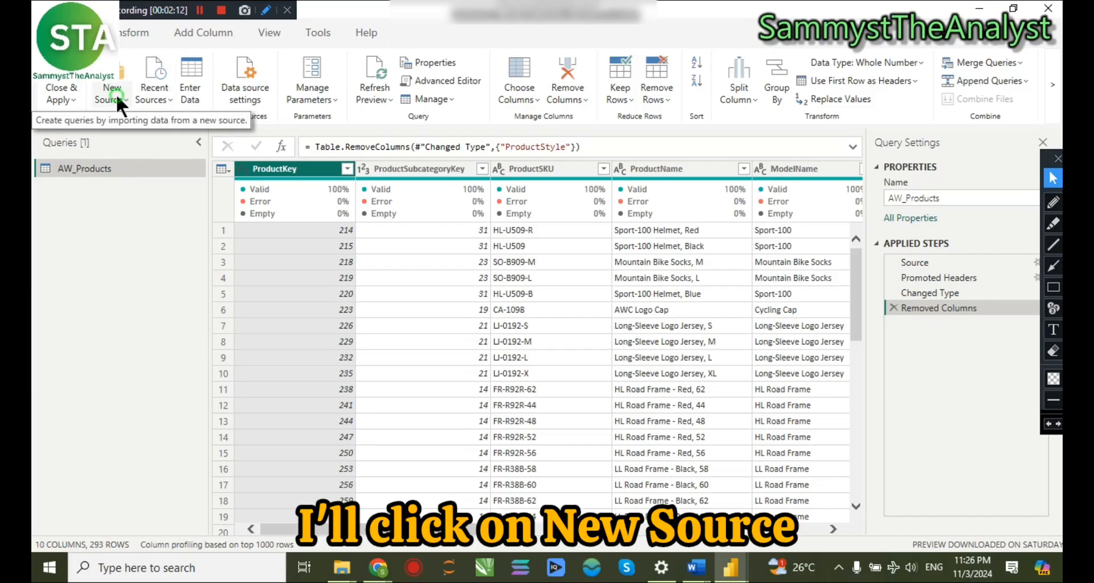
{"action": "left_click", "coordinate": [131, 270]}
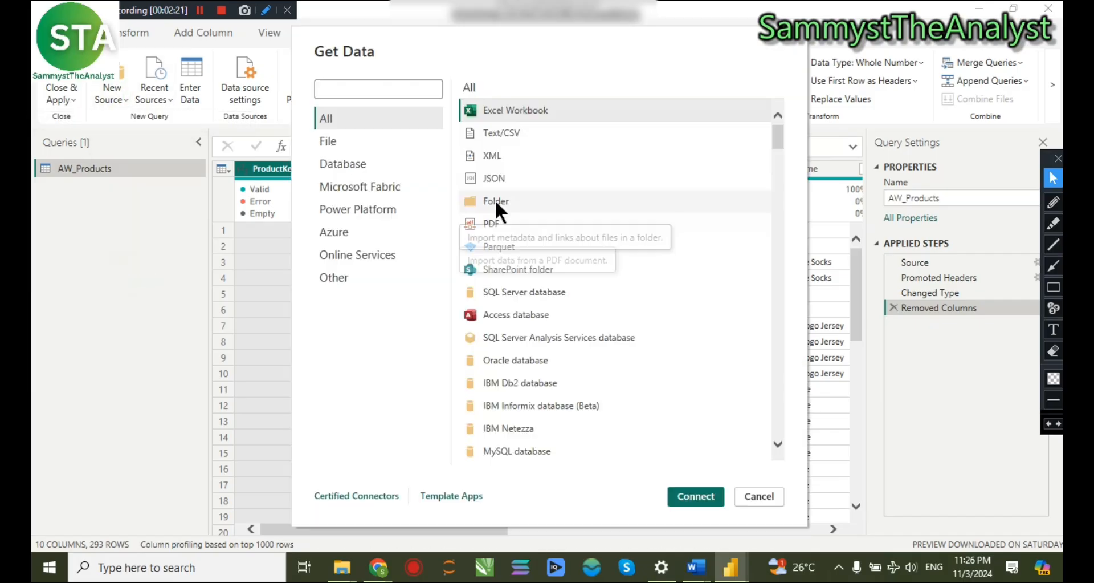
{"action": "double_click", "coordinate": [509, 198]}
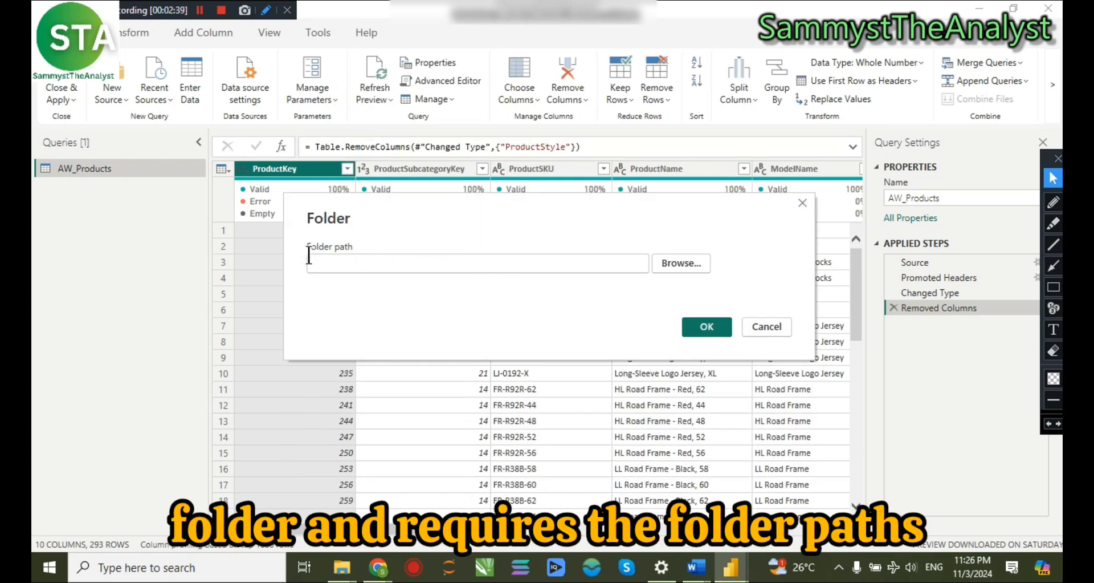
Set the folder path to the AW_Sales folder in Documents, under My Data Analytics Tutorial and PowerBI.
{"action": "left_click", "coordinate": [690, 263]}
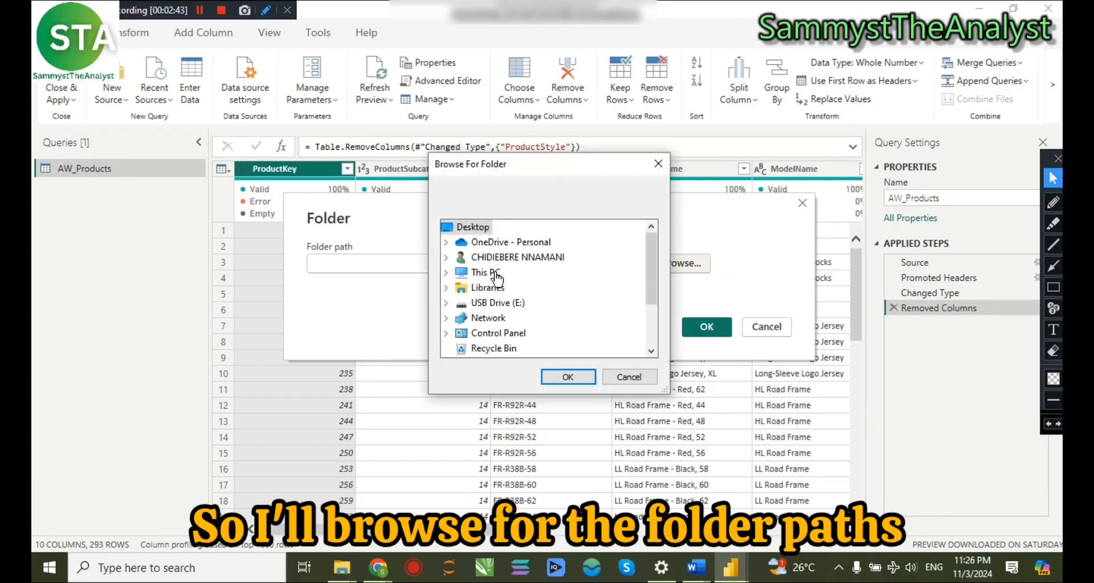
{"action": "left_click_drag", "start_coordinate": [652, 272], "coordinate": [652, 297]}
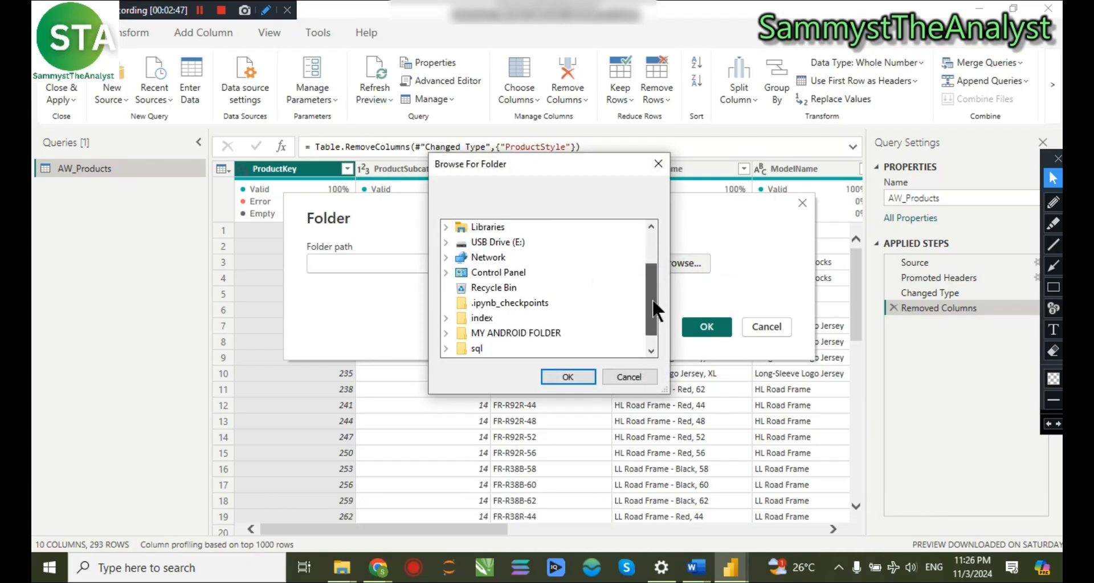
{"action": "left_click", "coordinate": [445, 227]}
{"action": "left_click", "coordinate": [460, 257]}
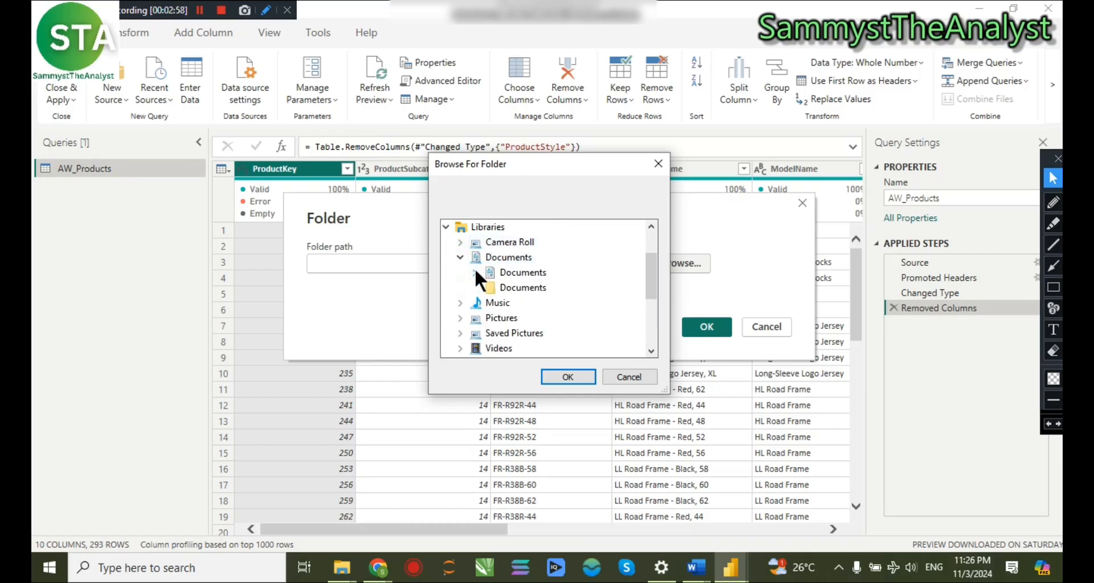
{"action": "left_click", "coordinate": [474, 271]}
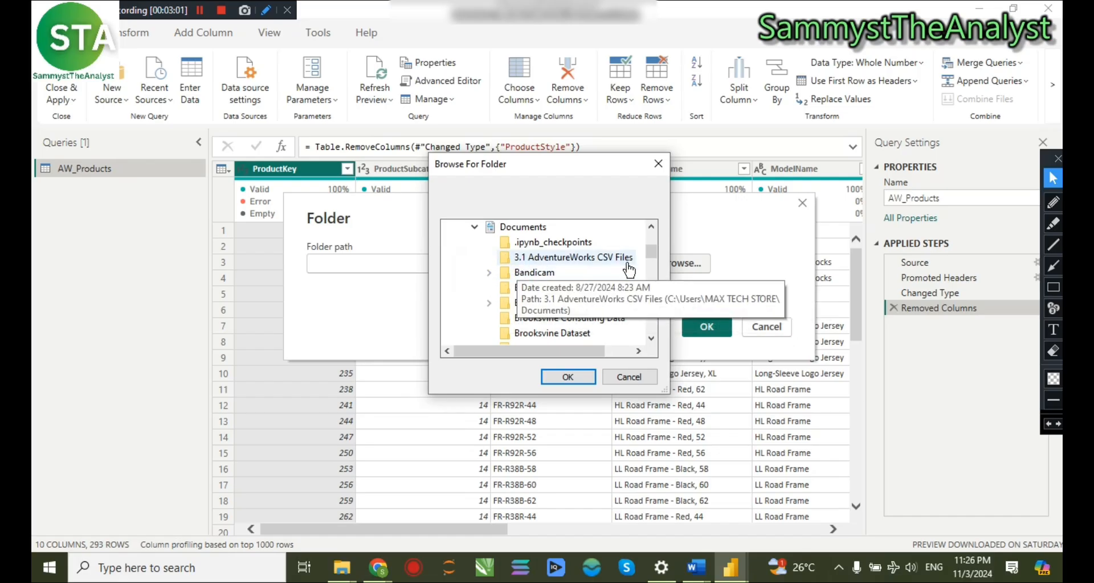
{"action": "scroll", "coordinate": [552, 311], "scroll_direction": "down", "scroll_amount": 4}
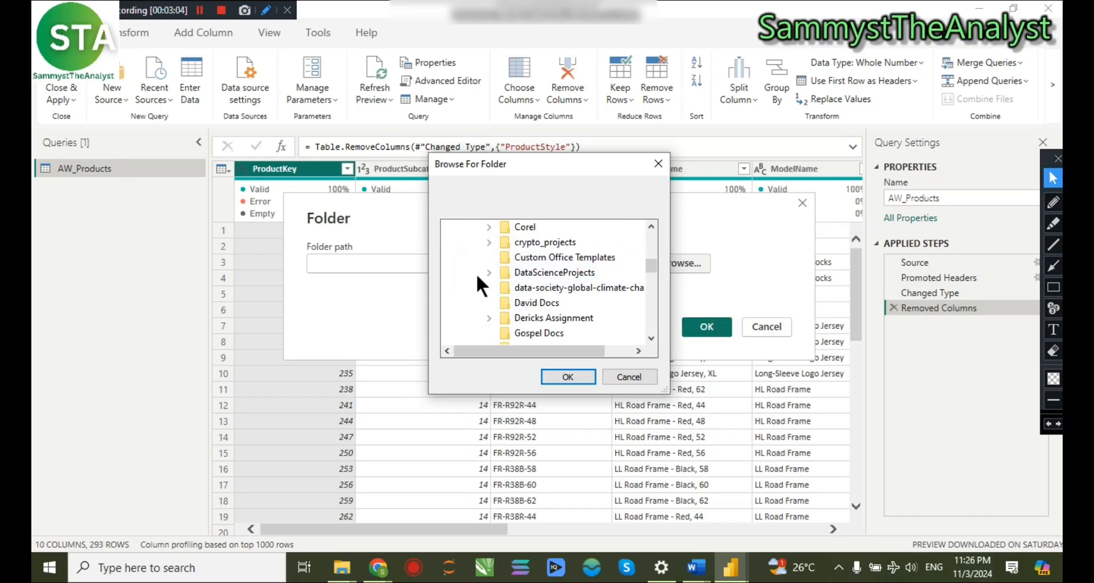
{"action": "scroll", "coordinate": [484, 285], "scroll_direction": "down", "scroll_amount": 1}
{"action": "scroll", "coordinate": [511, 317], "scroll_direction": "down", "scroll_amount": 1}
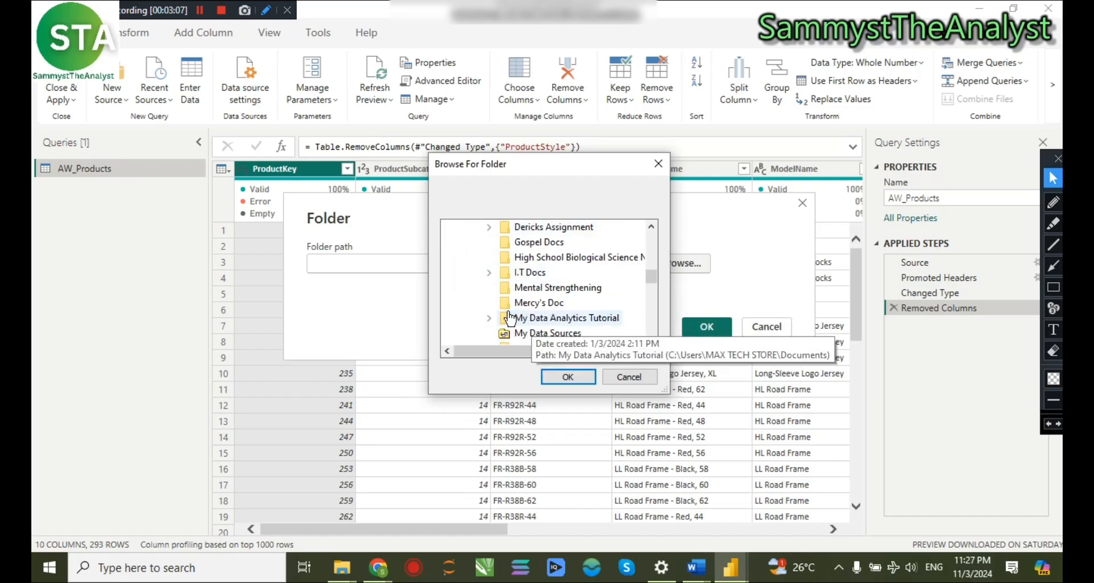
{"action": "left_click", "coordinate": [489, 317]}
{"action": "scroll", "coordinate": [501, 285], "scroll_direction": "down", "scroll_amount": 1}
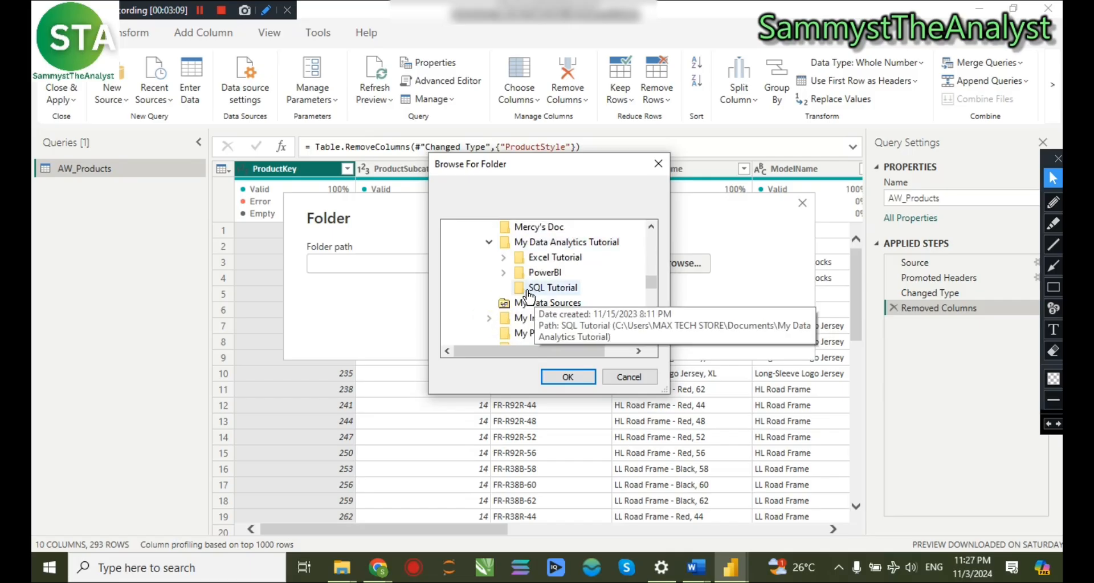
{"action": "left_click", "coordinate": [503, 272]}
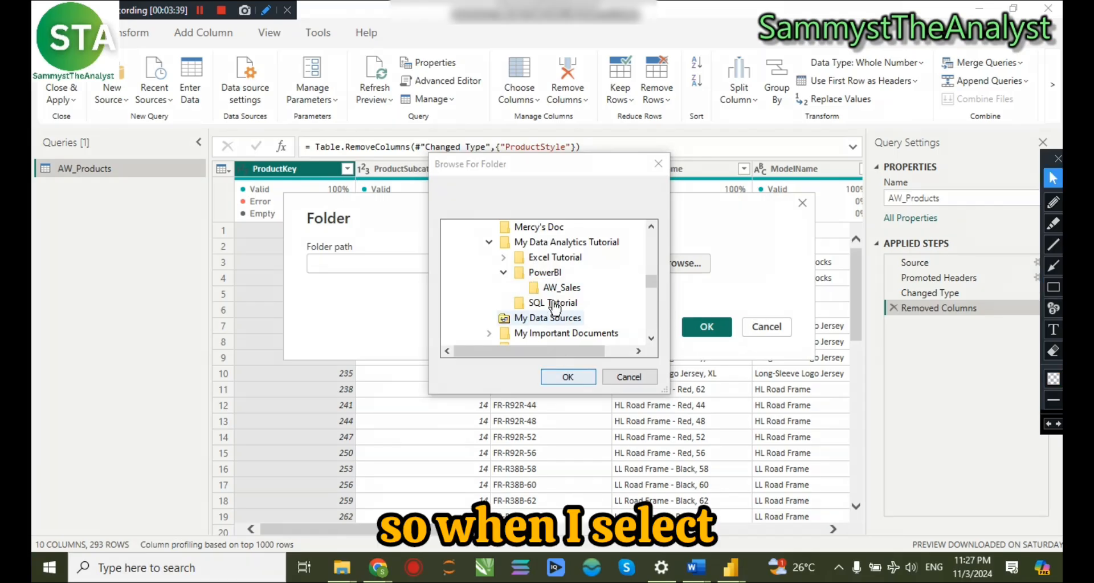
{"action": "left_click", "coordinate": [555, 288]}
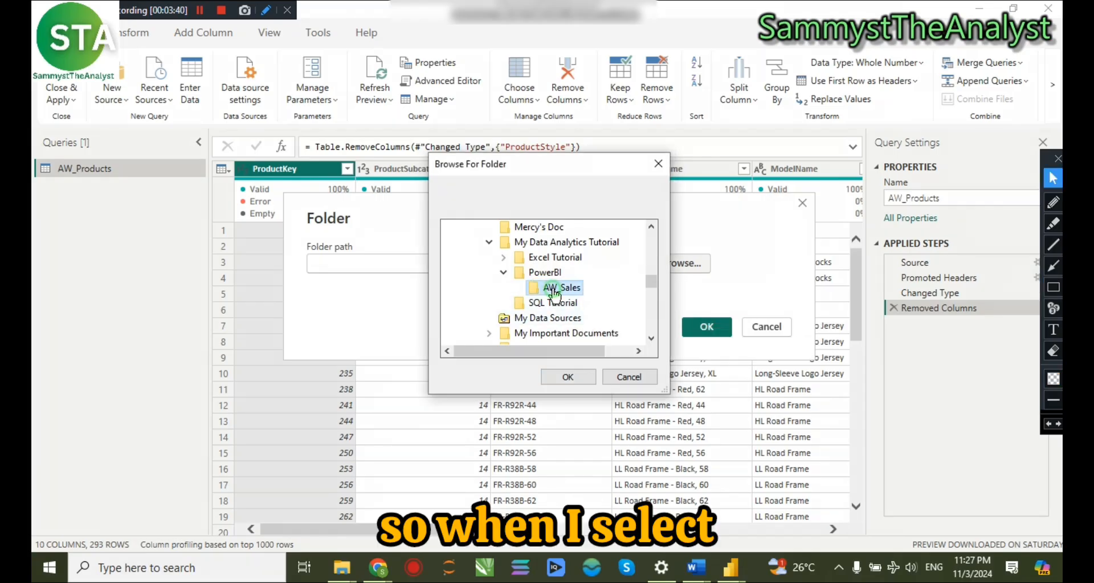
{"action": "left_click", "coordinate": [572, 374]}
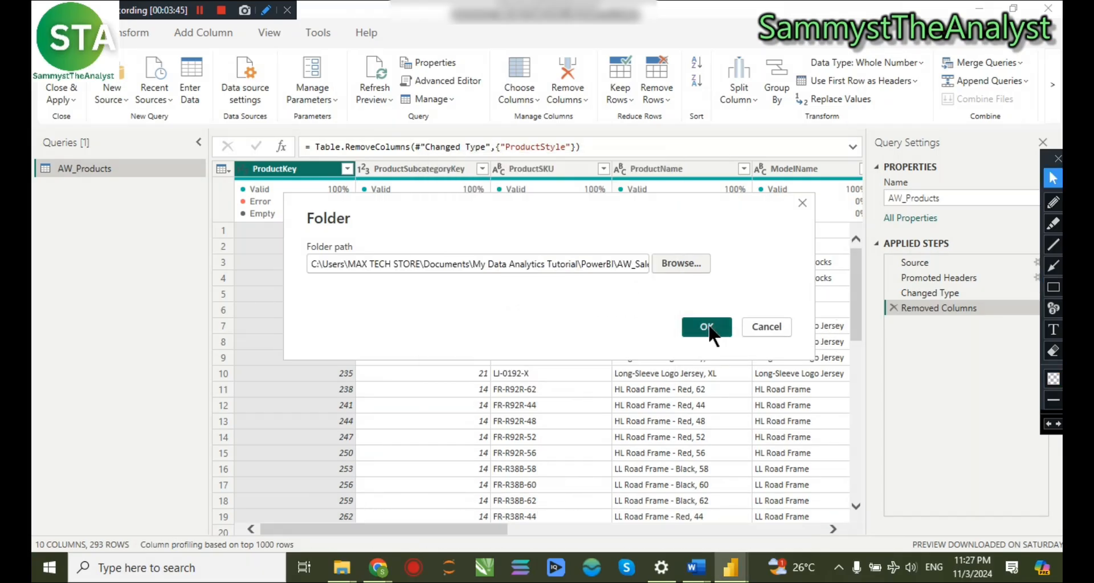
Connect to the chosen folder and bring its file list in with Transform Data, without combining the files.
{"action": "left_click", "coordinate": [708, 323]}
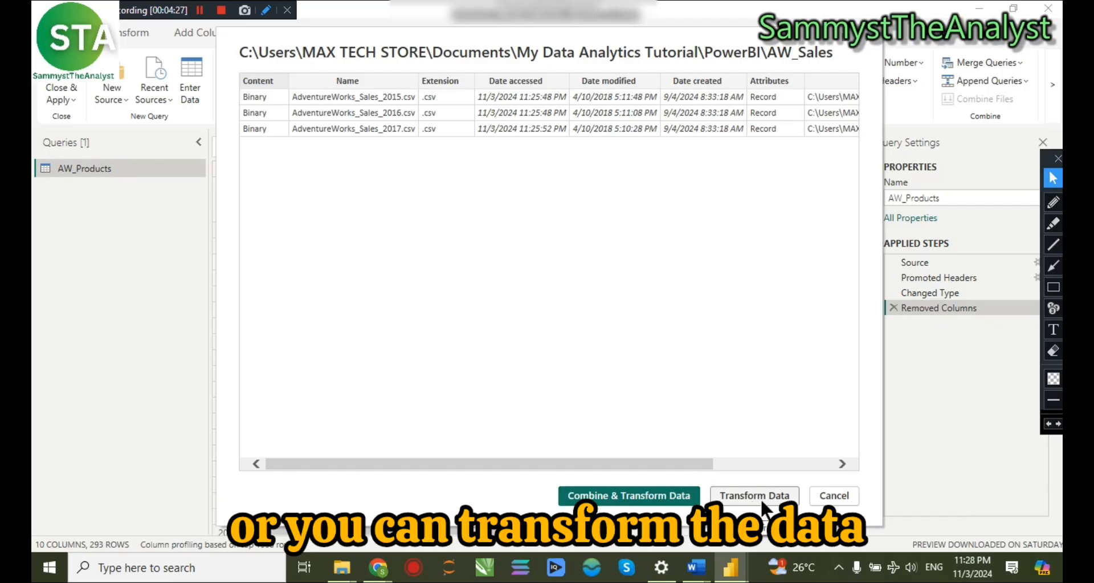
{"action": "left_click_drag", "start_coordinate": [579, 463], "coordinate": [719, 464]}
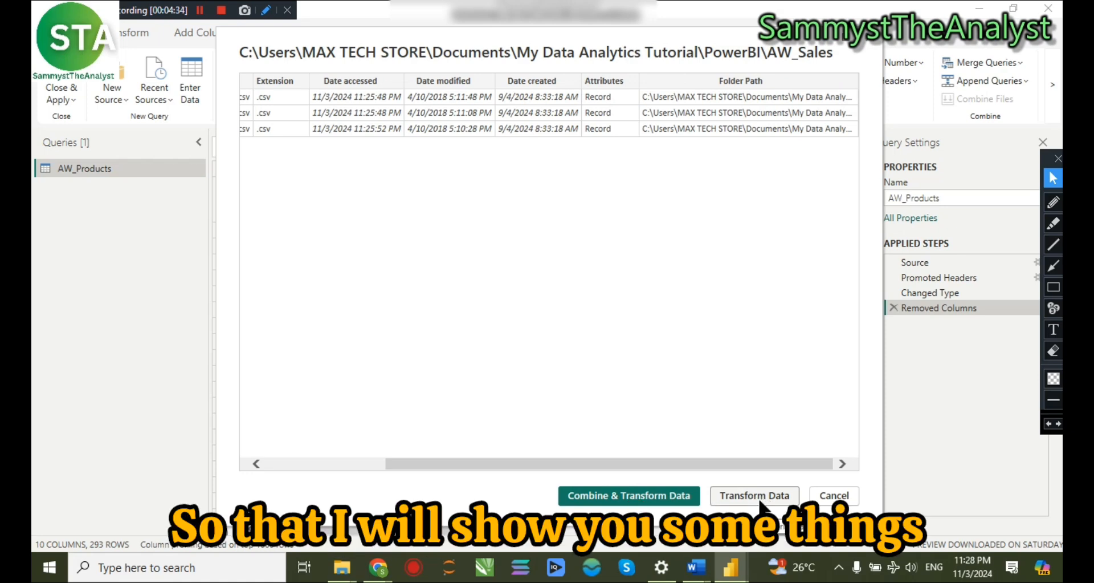
{"action": "left_click", "coordinate": [760, 501]}
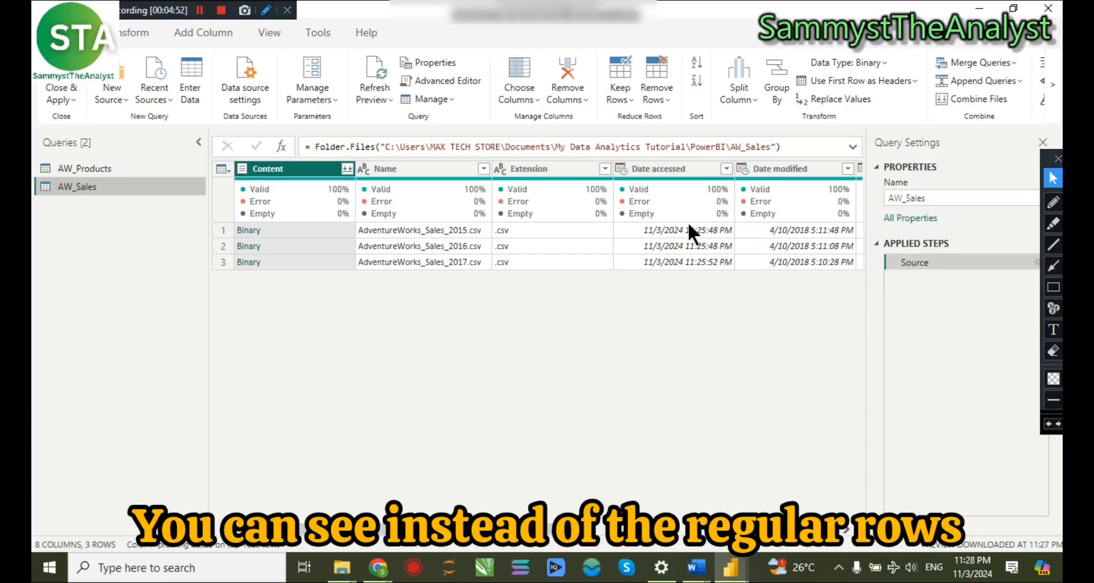
Examine the metadata columns of the AW_Sales query and the names of its three yearly sales files.
{"action": "scroll", "coordinate": [549, 216], "scroll_direction": "right", "scroll_amount": 5}
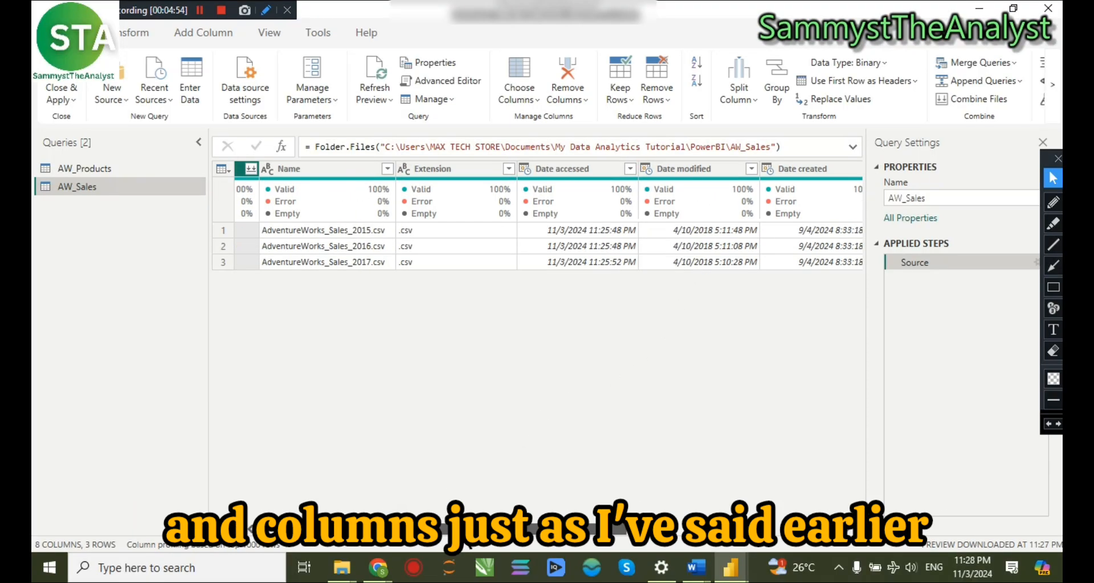
{"action": "scroll", "coordinate": [549, 228], "scroll_direction": "right", "scroll_amount": 4}
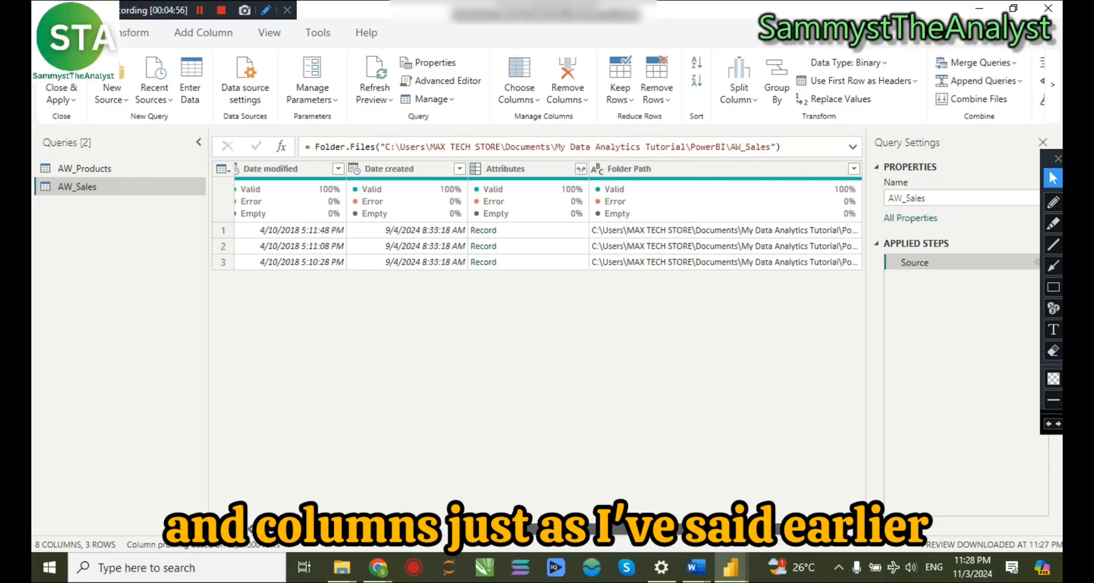
{"action": "scroll", "coordinate": [321, 330], "scroll_direction": "left", "scroll_amount": 10}
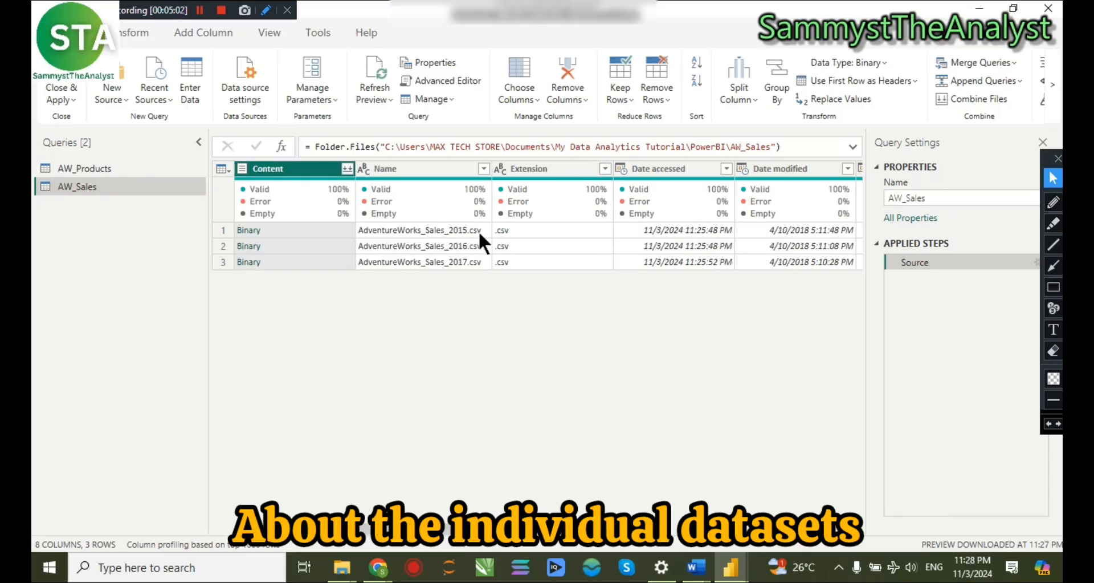
{"action": "left_click", "coordinate": [451, 247]}
{"action": "left_click", "coordinate": [453, 257]}
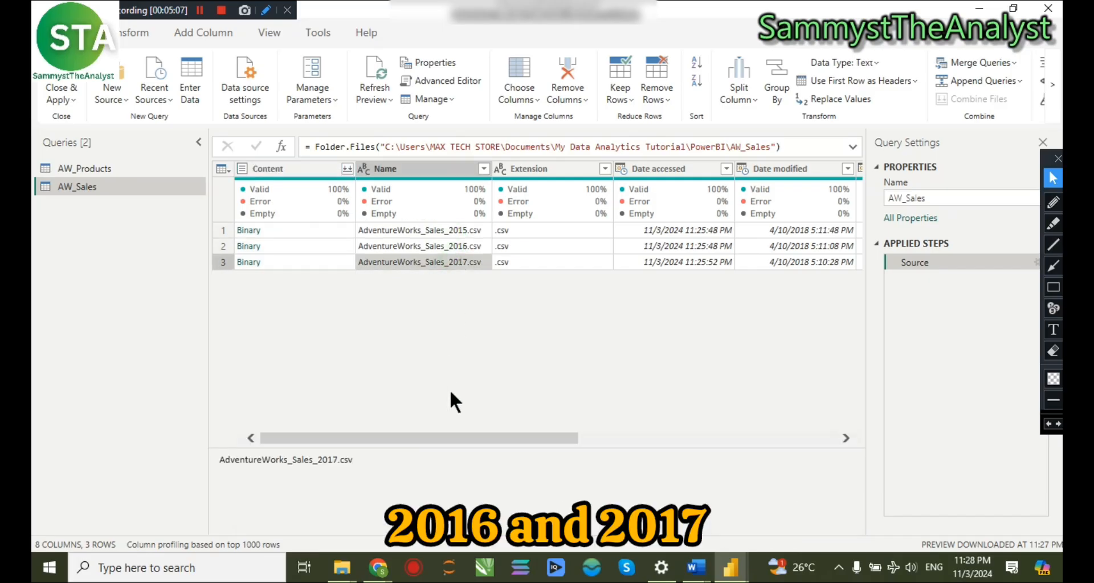
{"action": "mouse_move", "coordinate": [447, 436]}
{"action": "left_mouse_down"}
{"action": "mouse_move", "coordinate": [719, 438]}
{"action": "mouse_move", "coordinate": [677, 450]}
{"action": "mouse_move", "coordinate": [429, 437]}
{"action": "left_mouse_up"}
{"action": "left_click", "coordinate": [278, 190]}
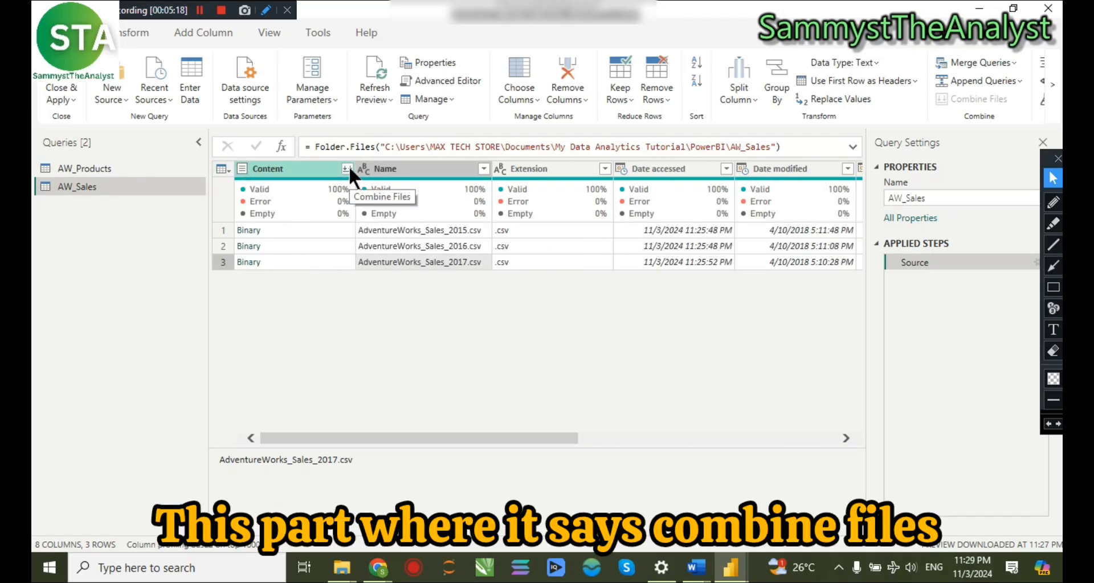
Combine the files in the Content column, using the first file as sample with comma delimiter and detection based on the first 200 rows.
{"action": "left_click", "coordinate": [1054, 288]}
{"action": "left_click_drag", "start_coordinate": [337, 159], "coordinate": [359, 184]}
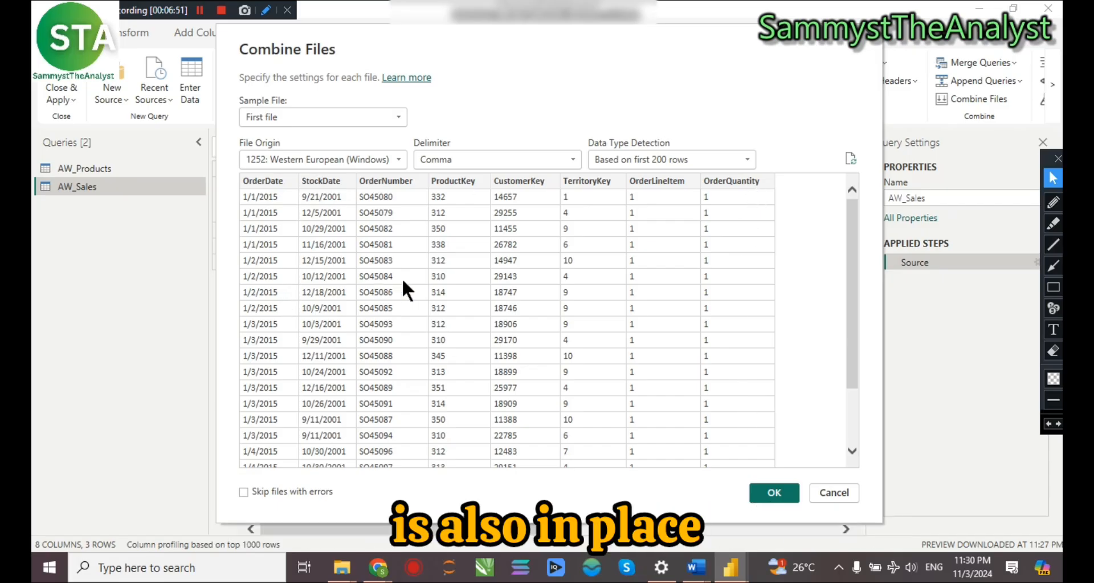
{"action": "left_click", "coordinate": [773, 493]}
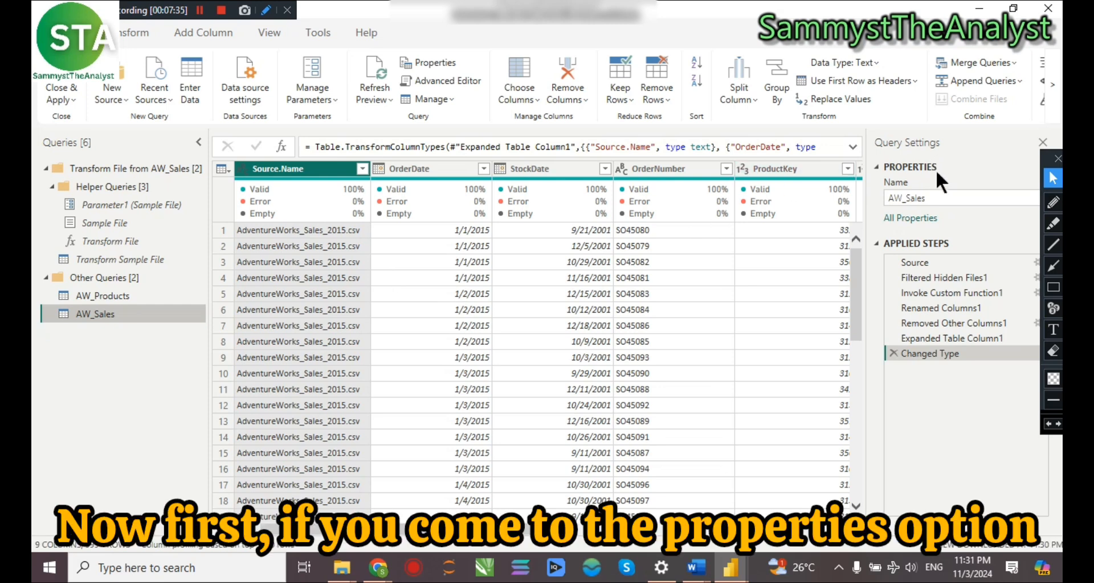
Check the name of the combined AW_Sales query and review its rows by source file.
{"action": "left_click", "coordinate": [927, 198]}
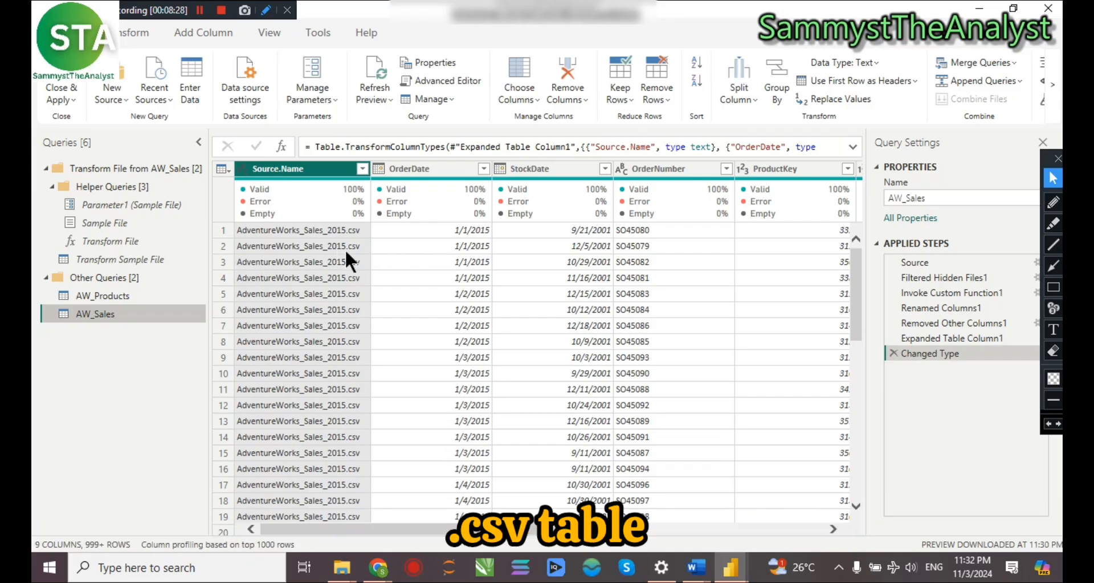
{"action": "scroll", "coordinate": [347, 268], "scroll_direction": "down", "scroll_amount": 16}
{"action": "scroll", "coordinate": [344, 289], "scroll_direction": "down", "scroll_amount": 20}
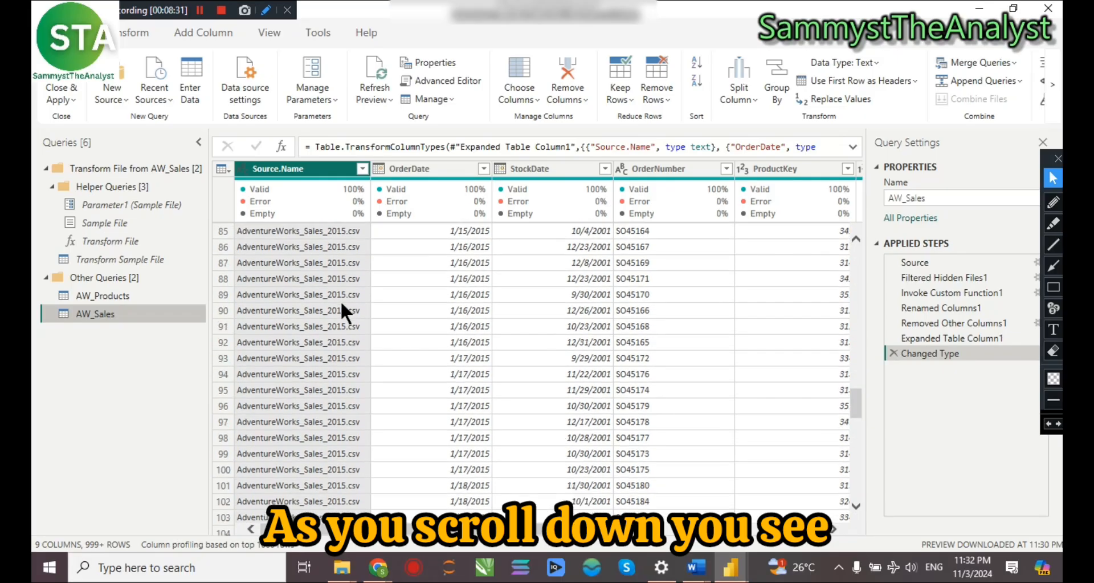
{"action": "scroll", "coordinate": [341, 312], "scroll_direction": "down", "scroll_amount": 20}
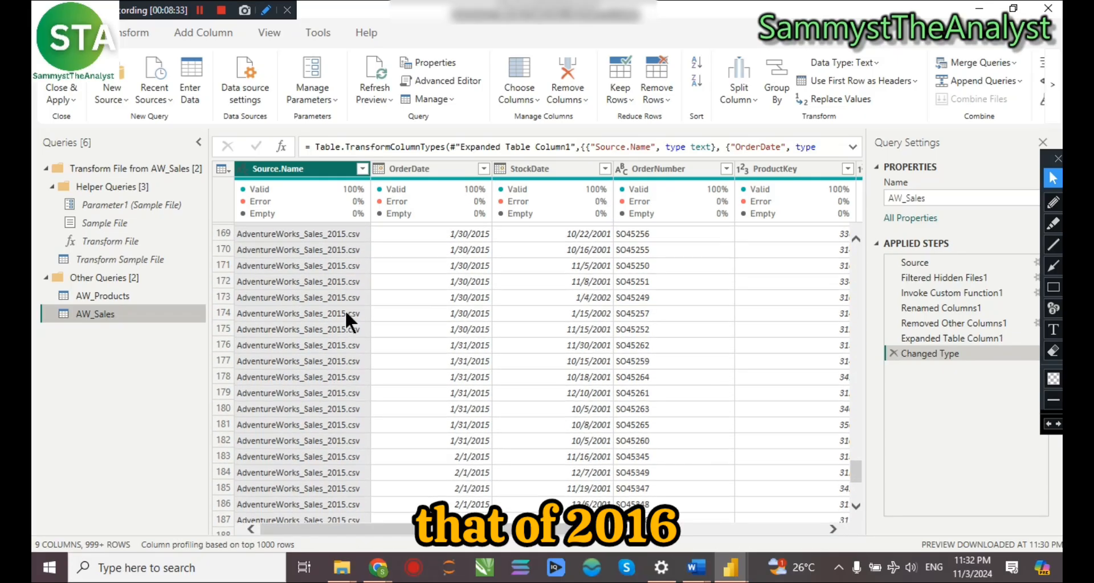
{"action": "scroll", "coordinate": [328, 347], "scroll_direction": "down", "scroll_amount": 17}
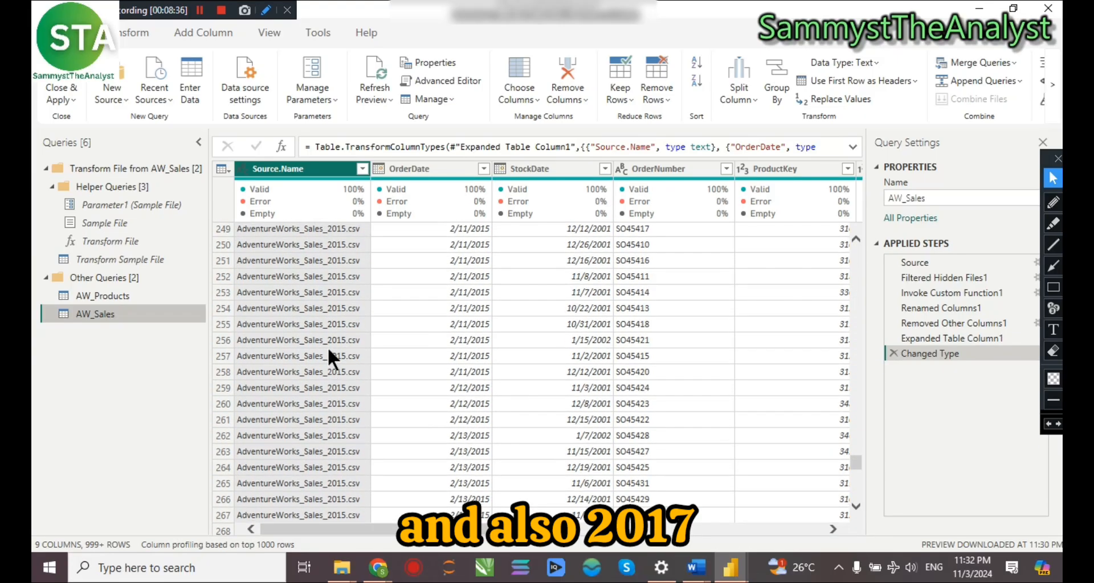
{"action": "left_click_drag", "start_coordinate": [857, 472], "coordinate": [856, 256]}
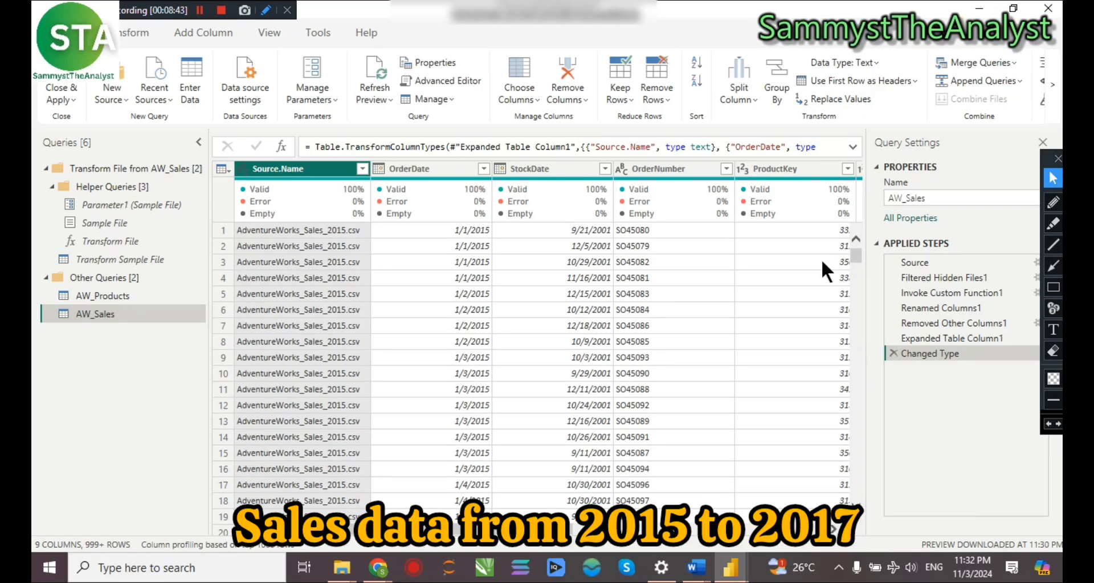
Load the full list of OrderDate filter values, check its range of dates, and accept the filter with all dates selected.
{"action": "left_click", "coordinate": [484, 168]}
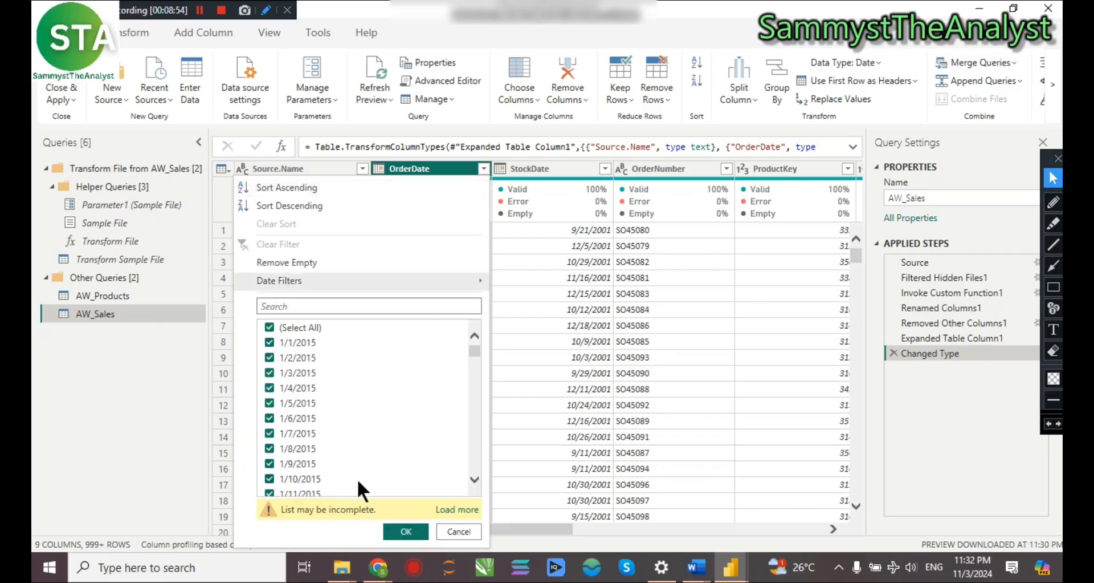
{"action": "left_click", "coordinate": [450, 509]}
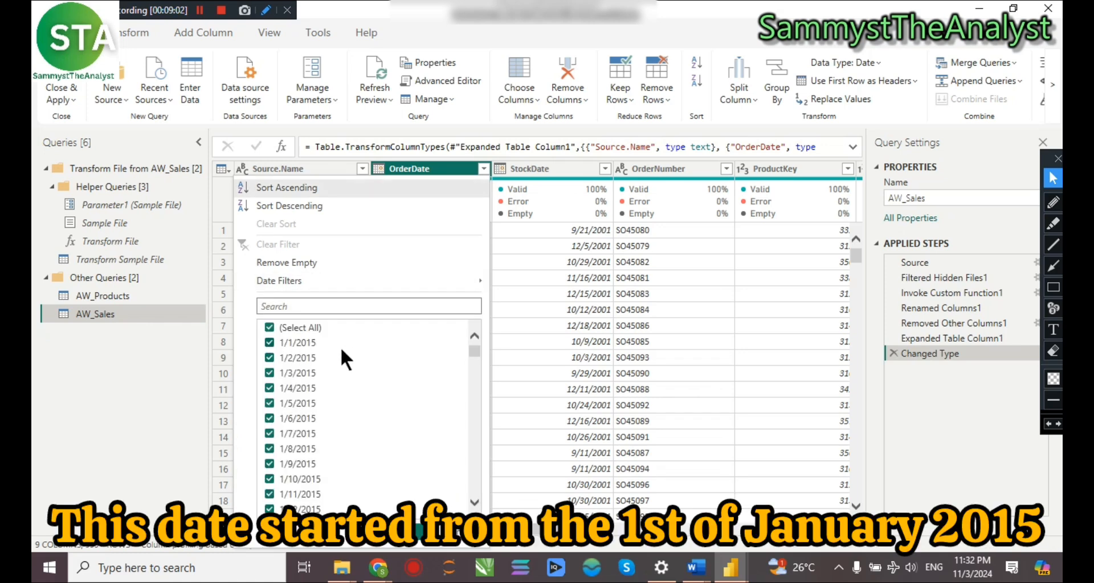
{"action": "left_click_drag", "start_coordinate": [473, 346], "coordinate": [480, 478]}
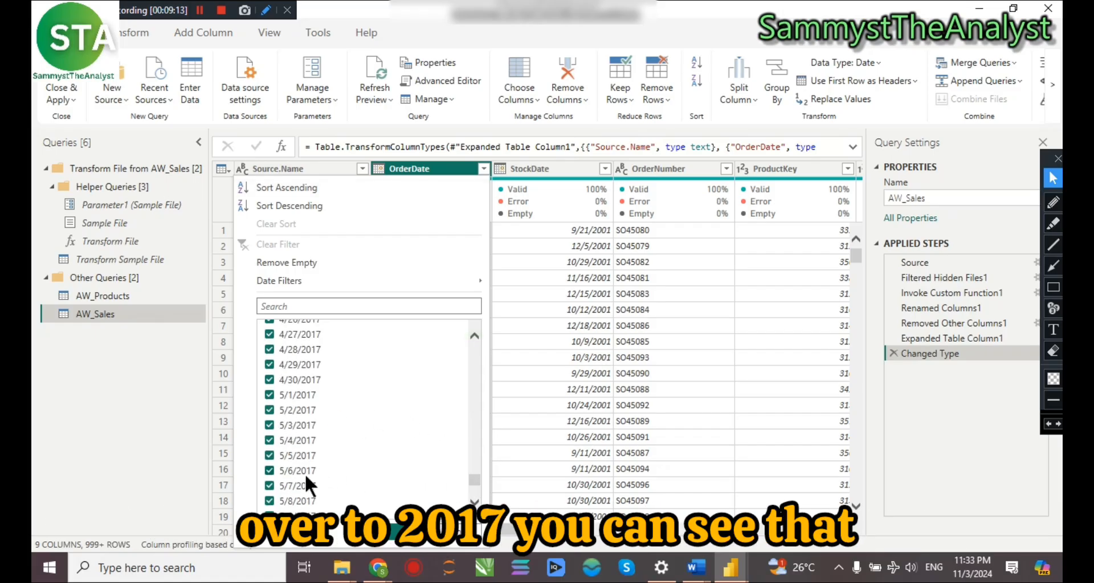
{"action": "scroll", "coordinate": [374, 496], "scroll_direction": "down", "scroll_amount": 5}
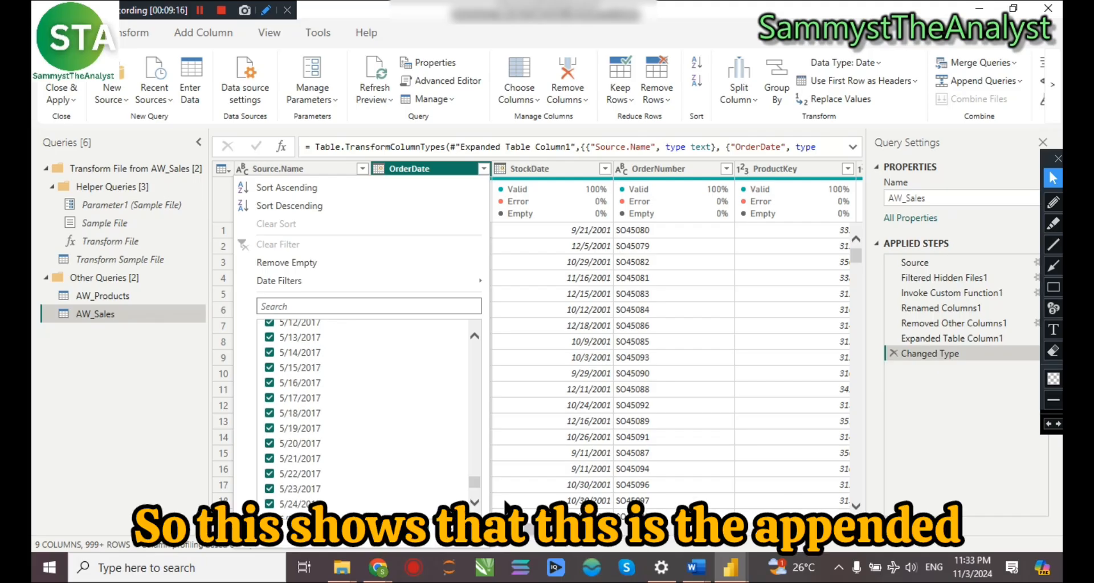
{"action": "left_click_drag", "start_coordinate": [470, 481], "coordinate": [472, 331]}
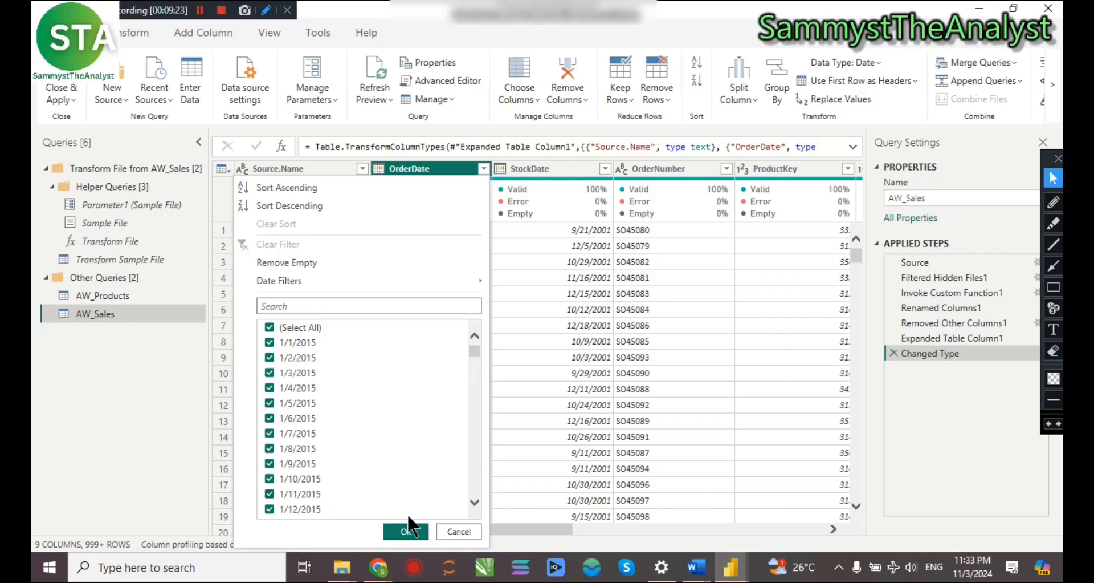
{"action": "left_click", "coordinate": [410, 531]}
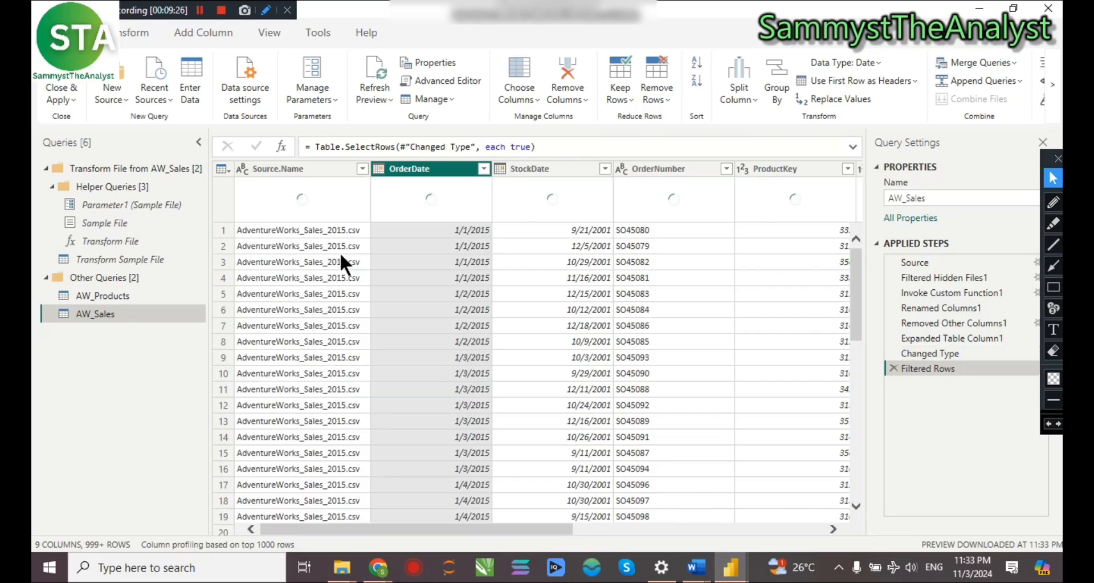
Remove the Source.Name column from AW_Sales and collapse the Transform File from AW_Sales query group.
{"action": "left_click", "coordinate": [299, 163]}
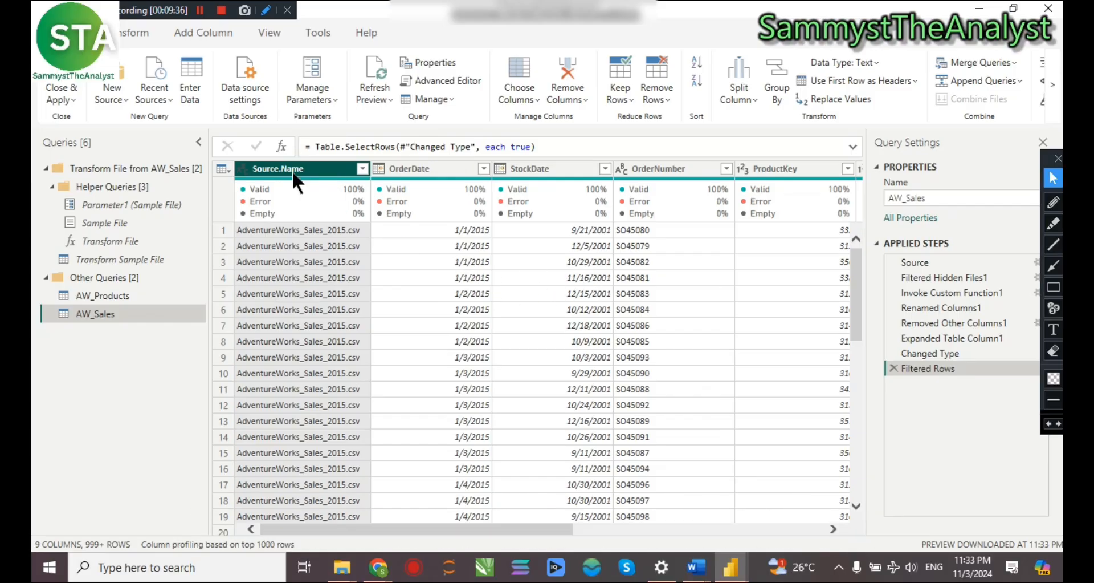
{"action": "key", "text": "Delete"}
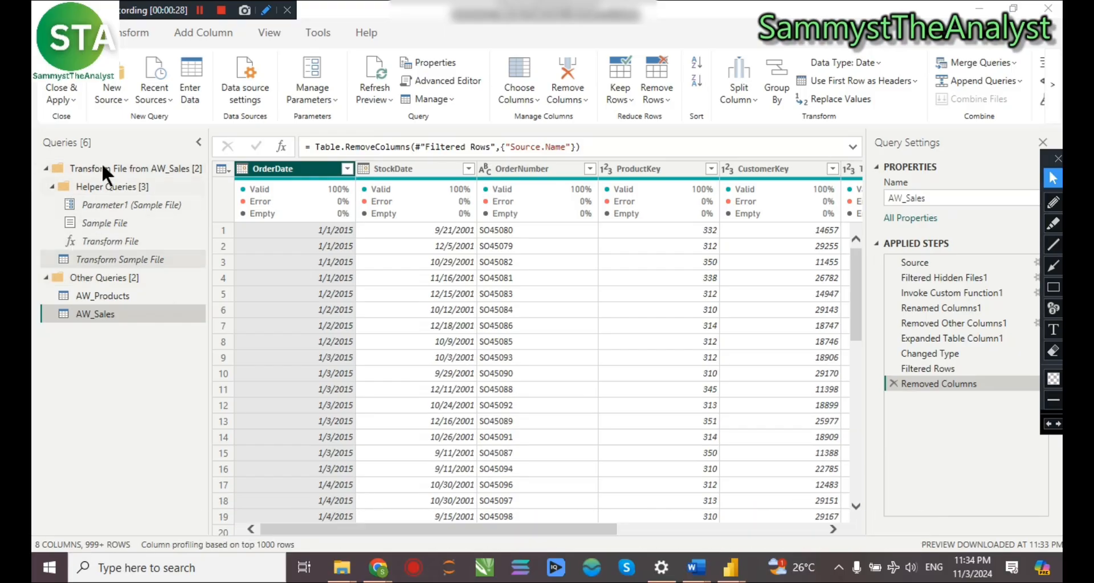
{"action": "left_click", "coordinate": [46, 167]}
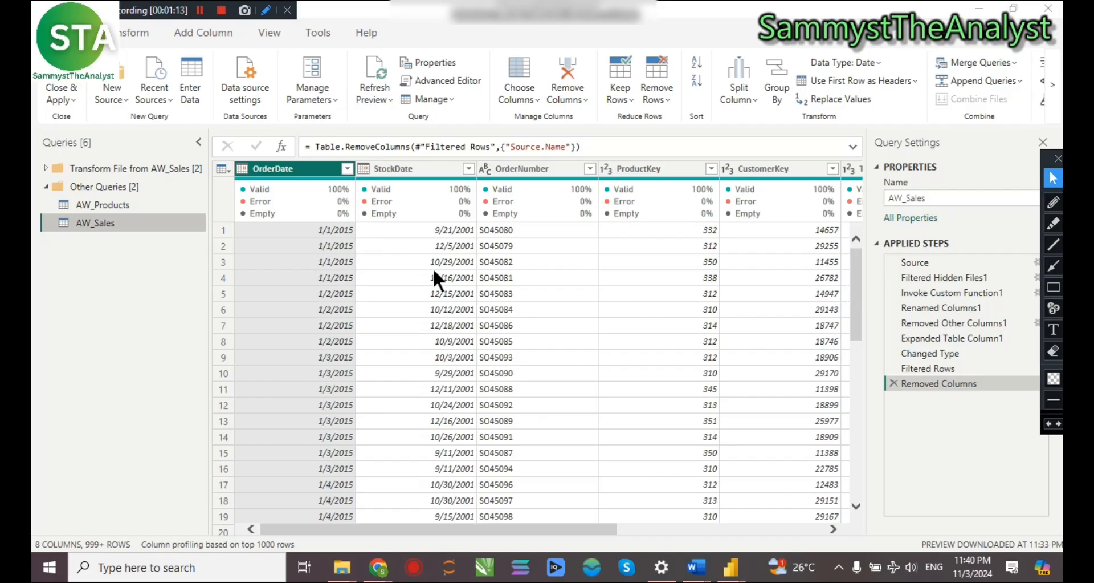
Switch to File Explorer, check the yearly sales files in the AW_Sales folder, and return to the Power Query Editor.
{"action": "mouse_move", "coordinate": [341, 568]}
{"action": "left_click", "coordinate": [611, 478]}
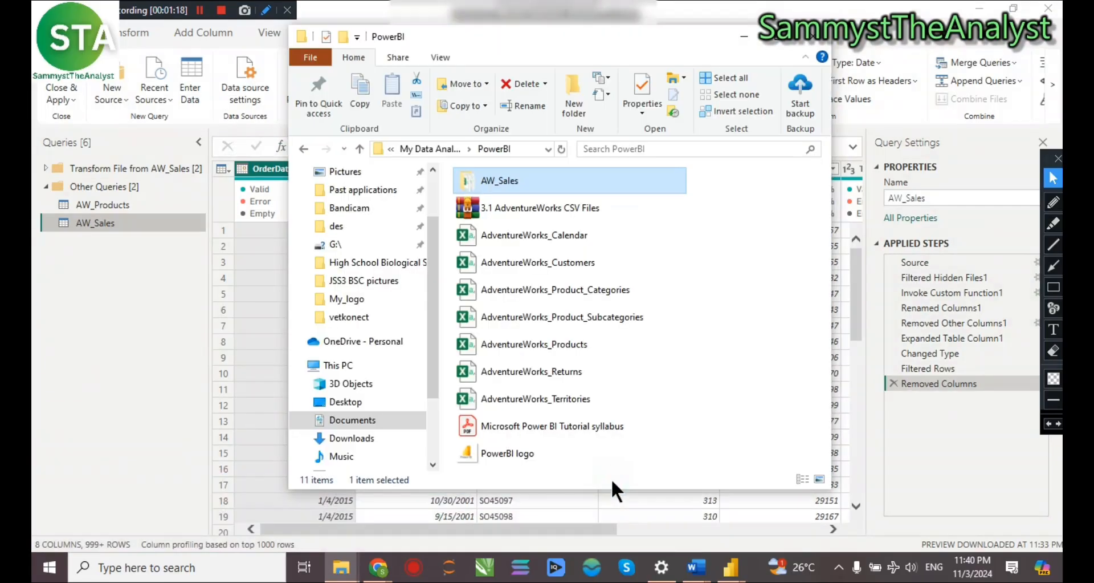
{"action": "double_click", "coordinate": [526, 179]}
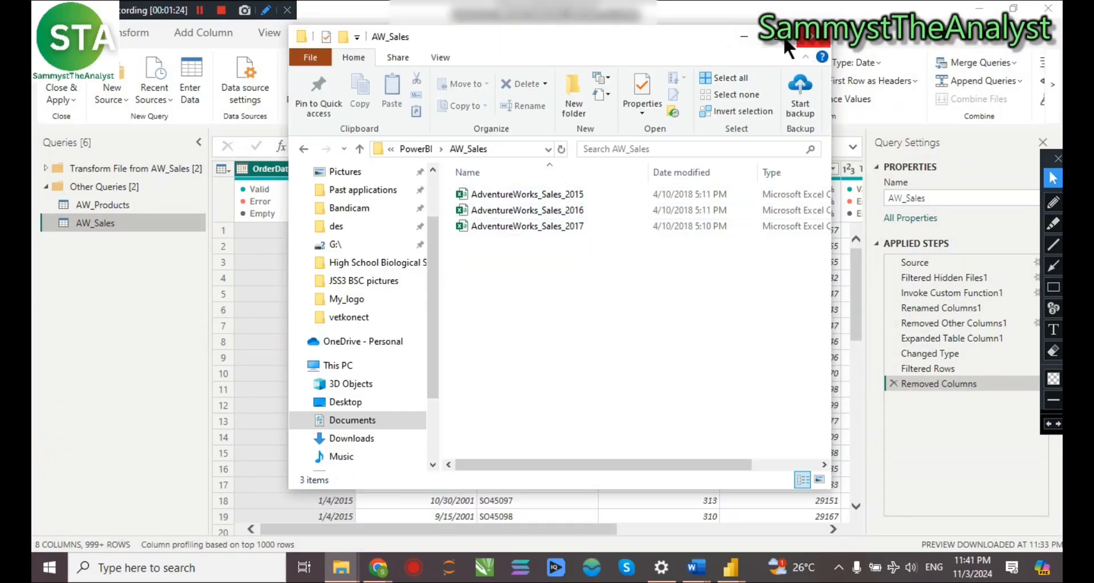
{"action": "left_click", "coordinate": [742, 36]}
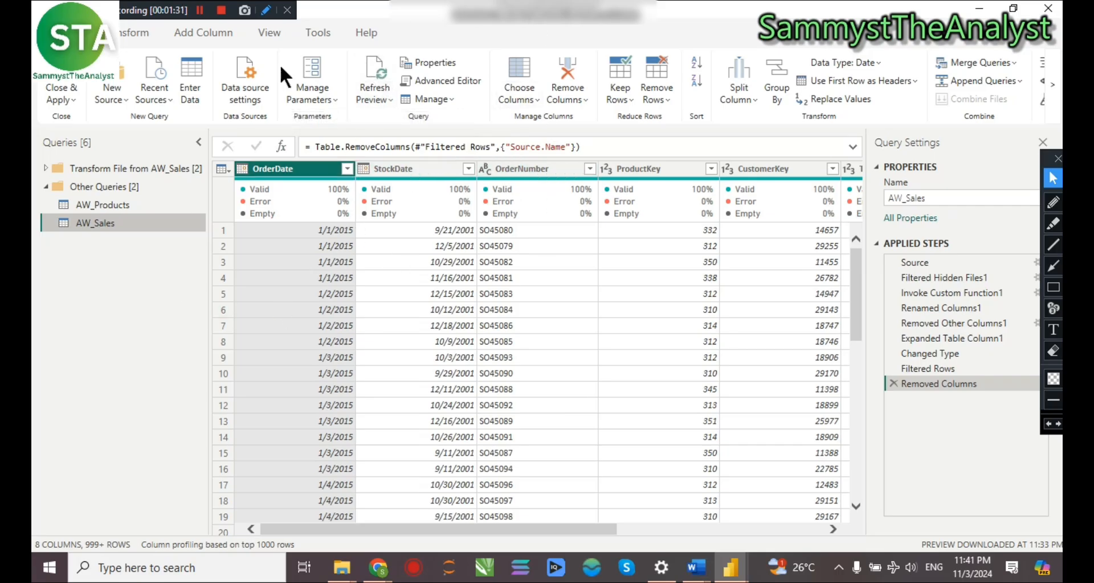
{"action": "mouse_move", "coordinate": [470, 201]}
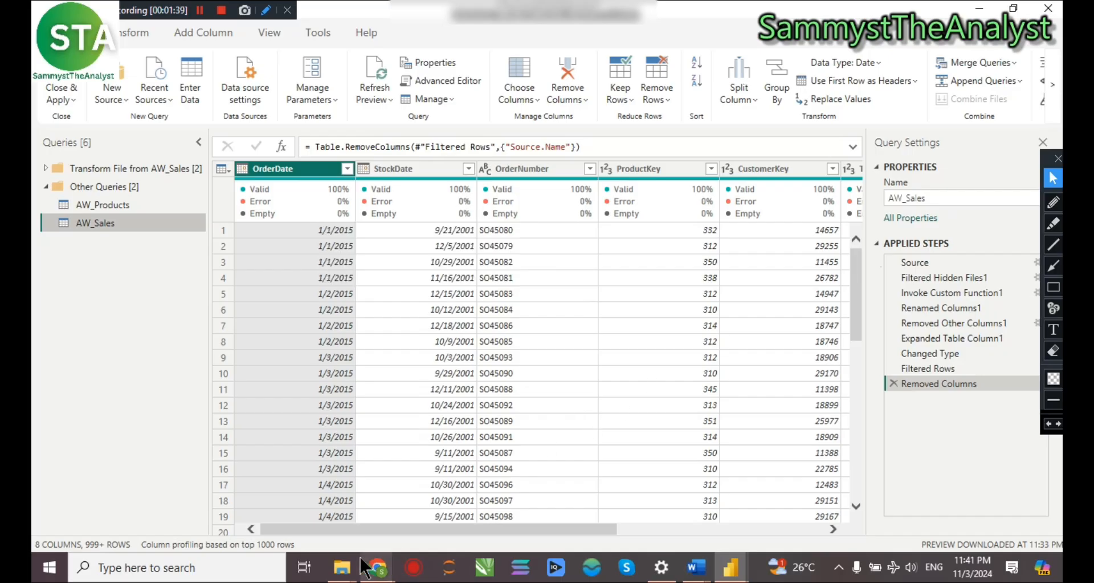
{"action": "mouse_move", "coordinate": [341, 568]}
{"action": "mouse_move", "coordinate": [579, 499]}
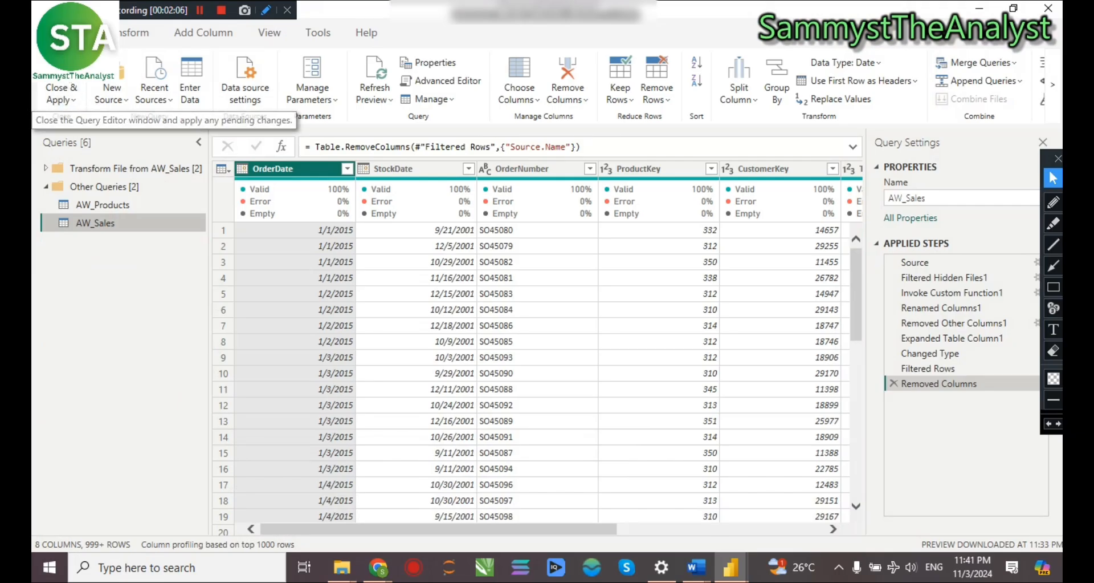
Close and apply the query changes, and move the AW_Sales table farther from AW_Products in the model view.
{"action": "left_click", "coordinate": [69, 84]}
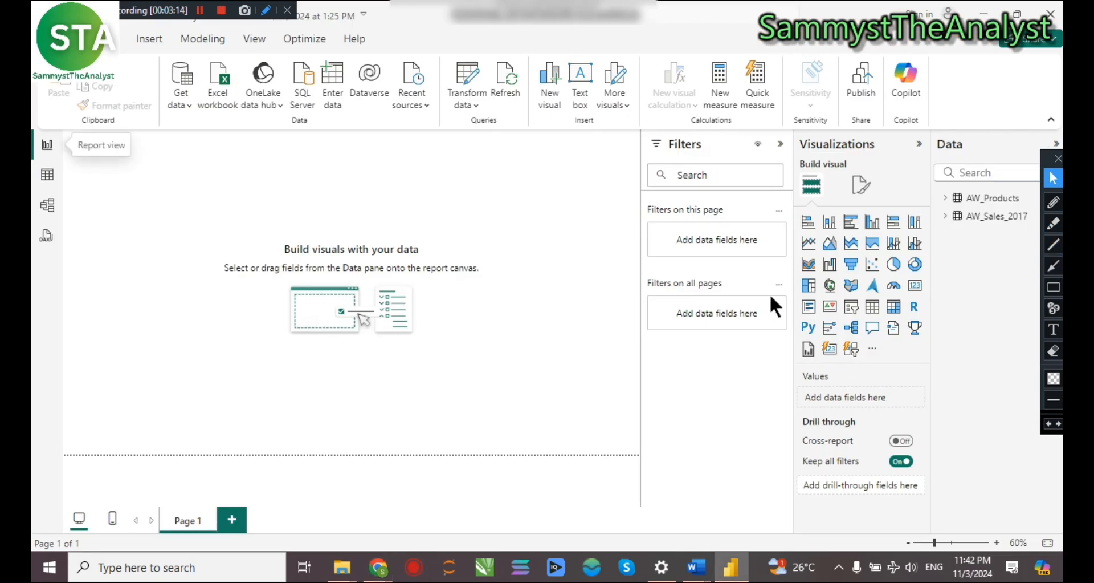
{"action": "left_click", "coordinate": [46, 206]}
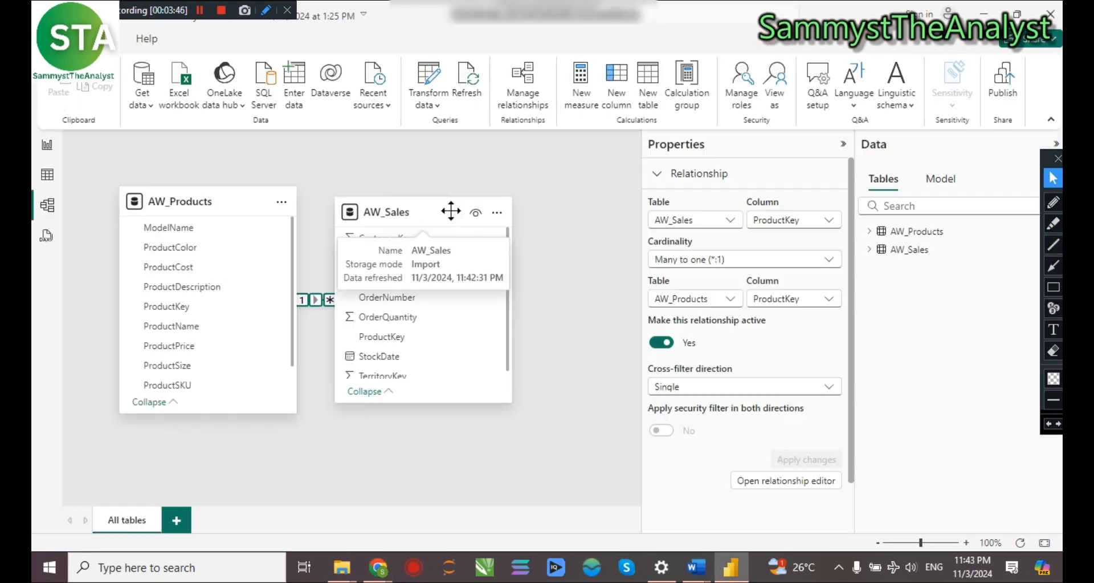
{"action": "left_click_drag", "start_coordinate": [403, 212], "coordinate": [477, 203]}
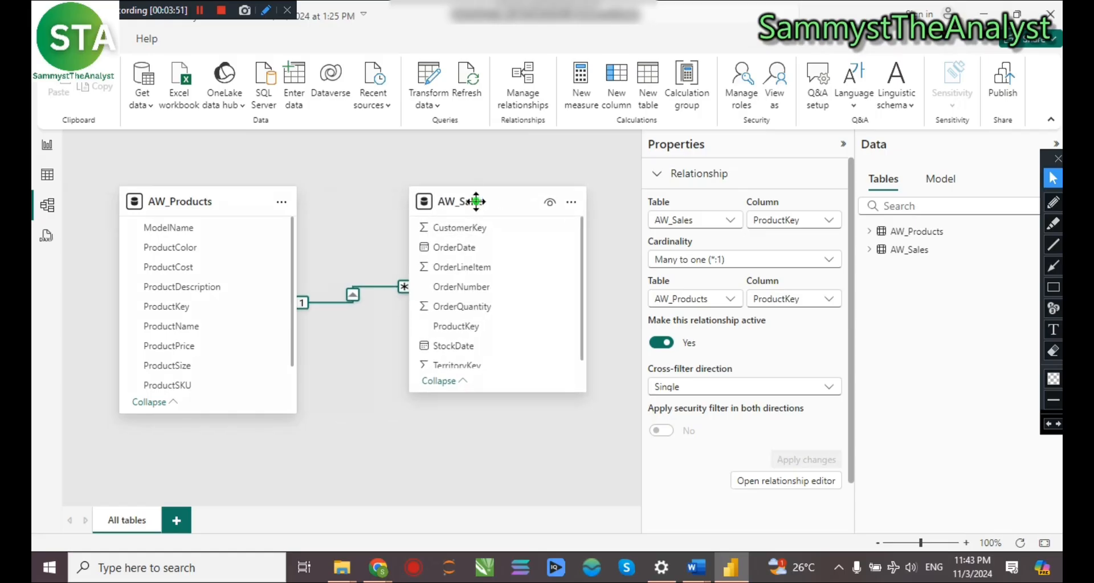
{"action": "left_click", "coordinate": [477, 204]}
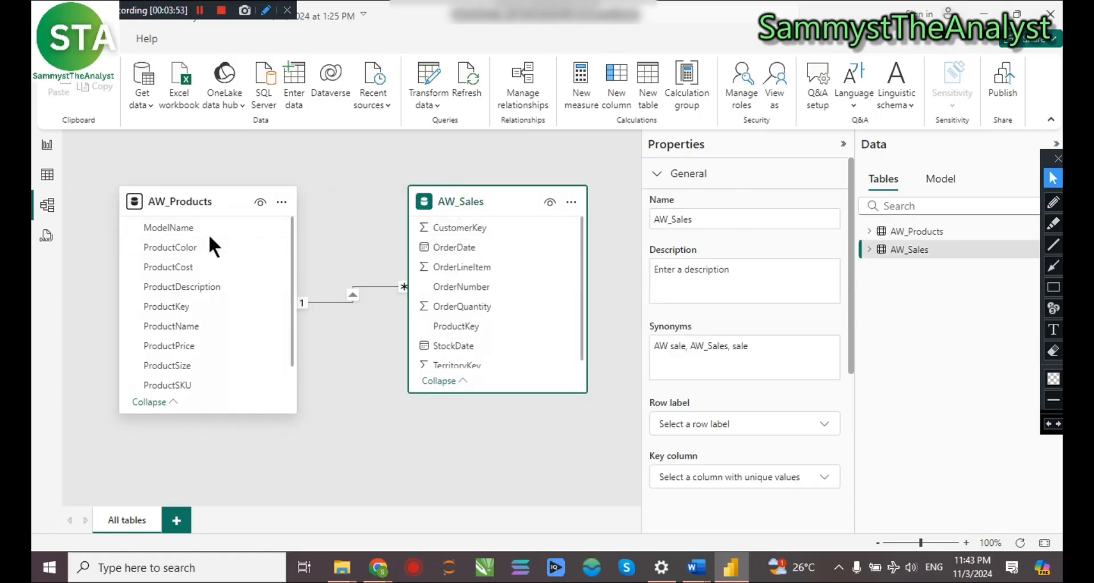